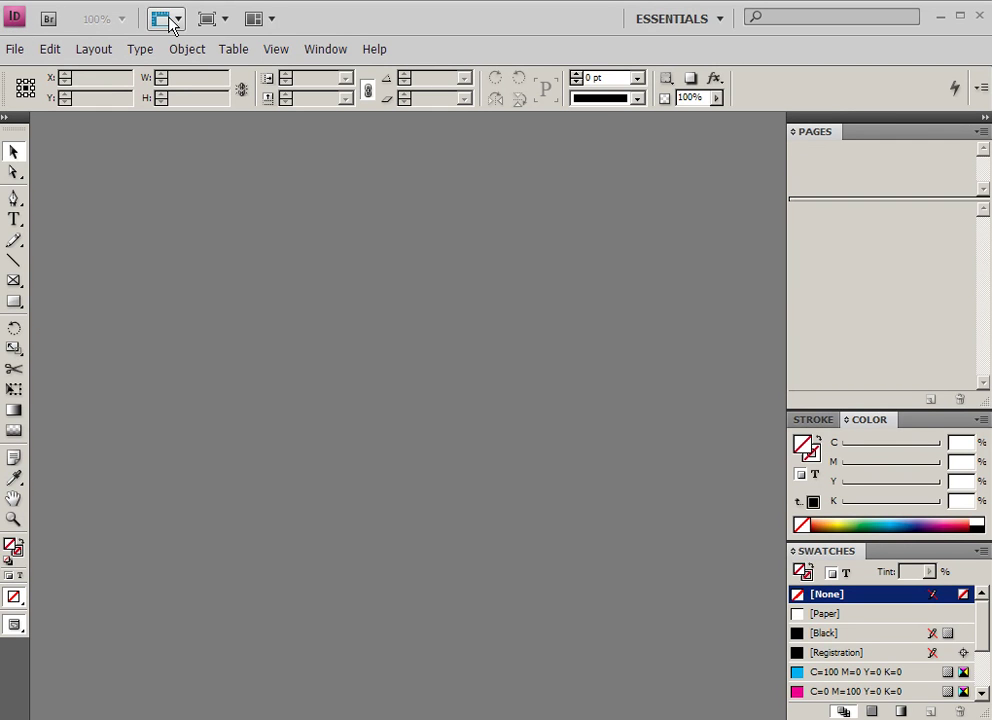
- Create a new one-page Letter-size document, Untitled-1, with default settings
left_click(217, 28)
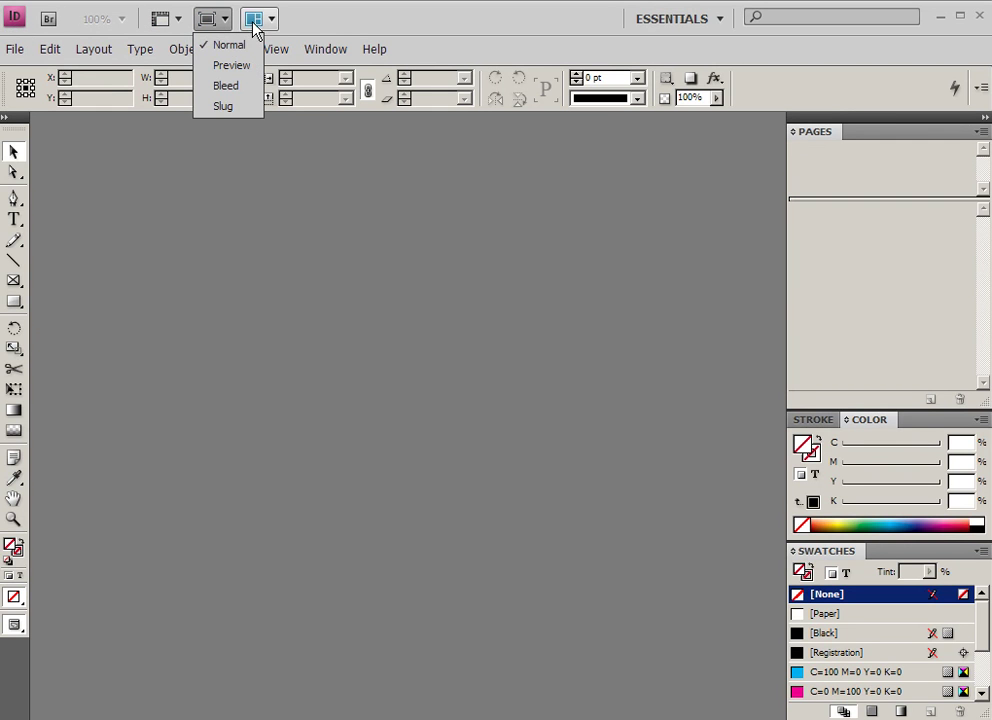
left_click(257, 228)
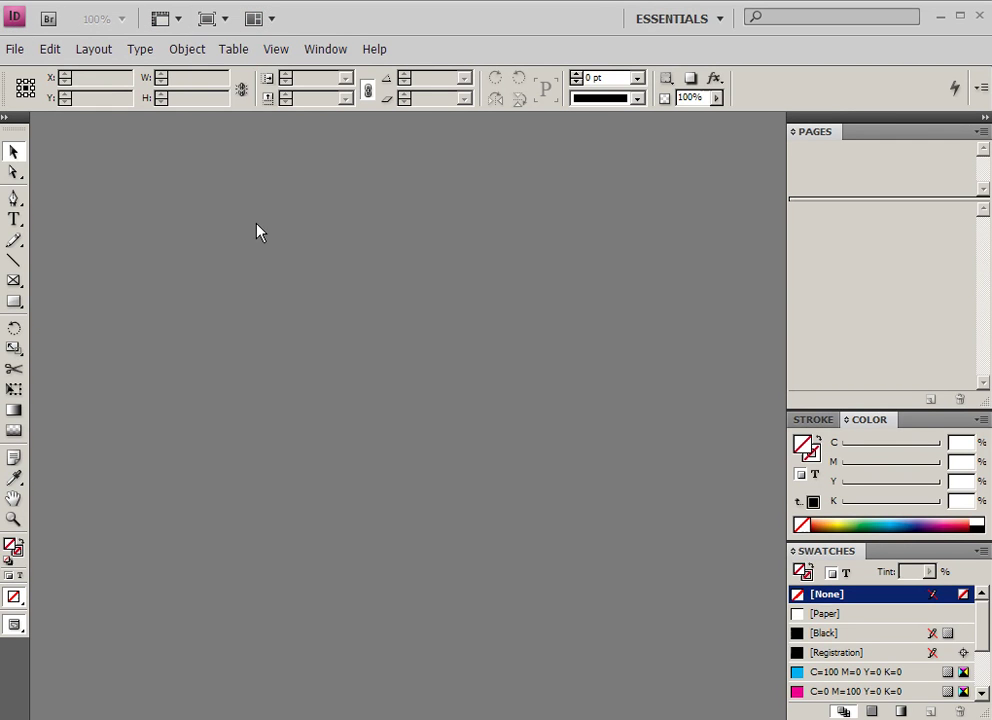
left_click(15, 50)
mouse_move(128, 71)
left_click(233, 69)
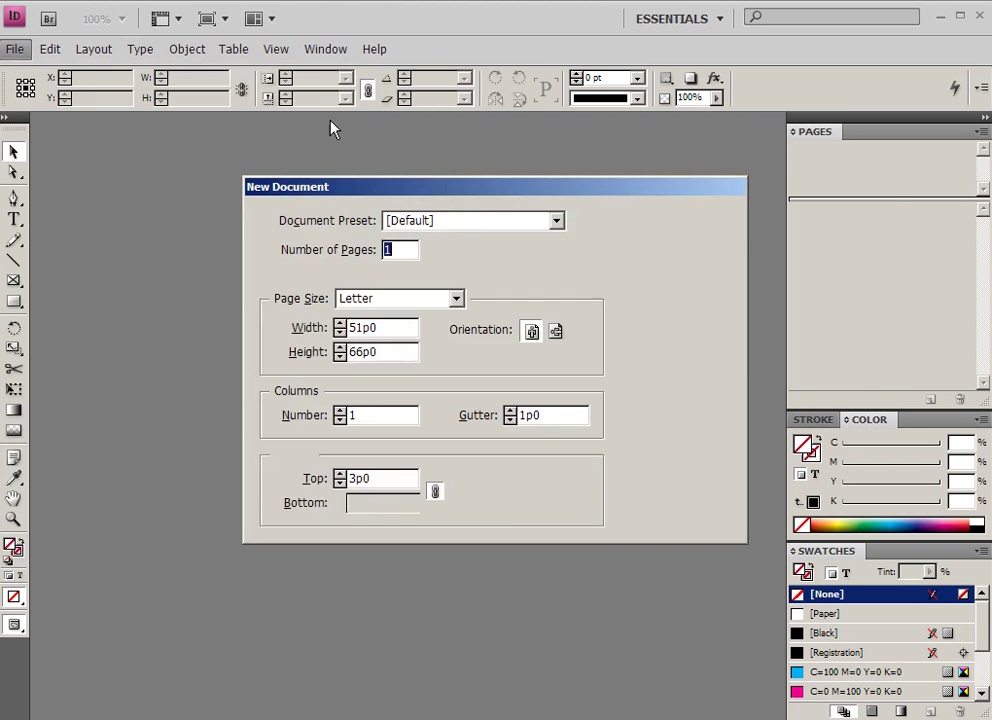
left_click(657, 231)
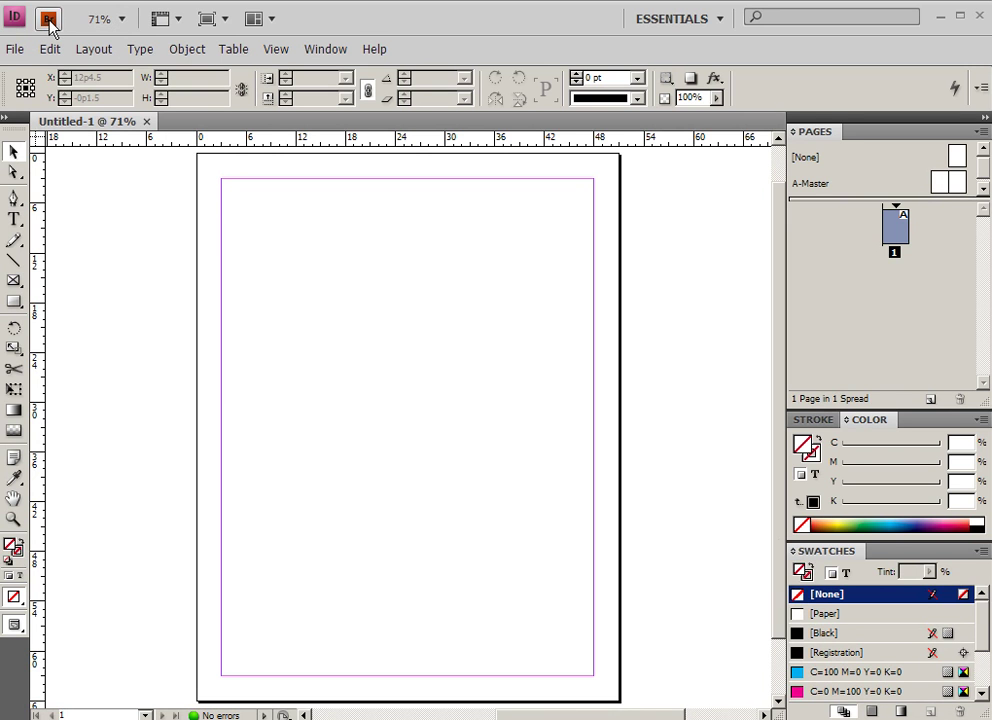
left_click(121, 19)
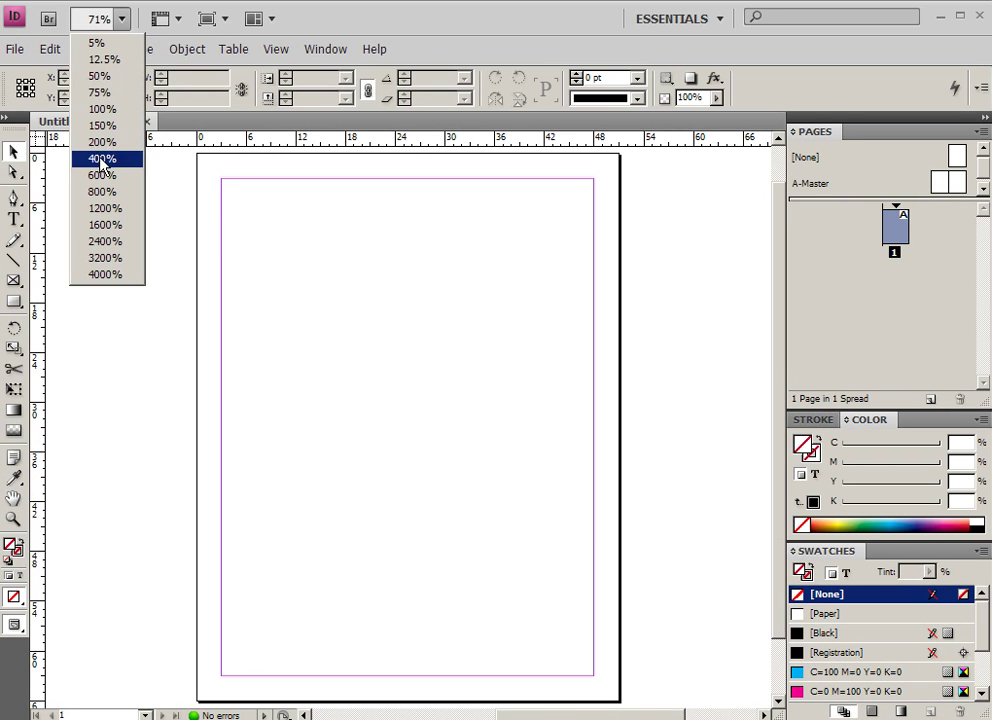
left_click(101, 160)
left_click(121, 22)
left_click(105, 93)
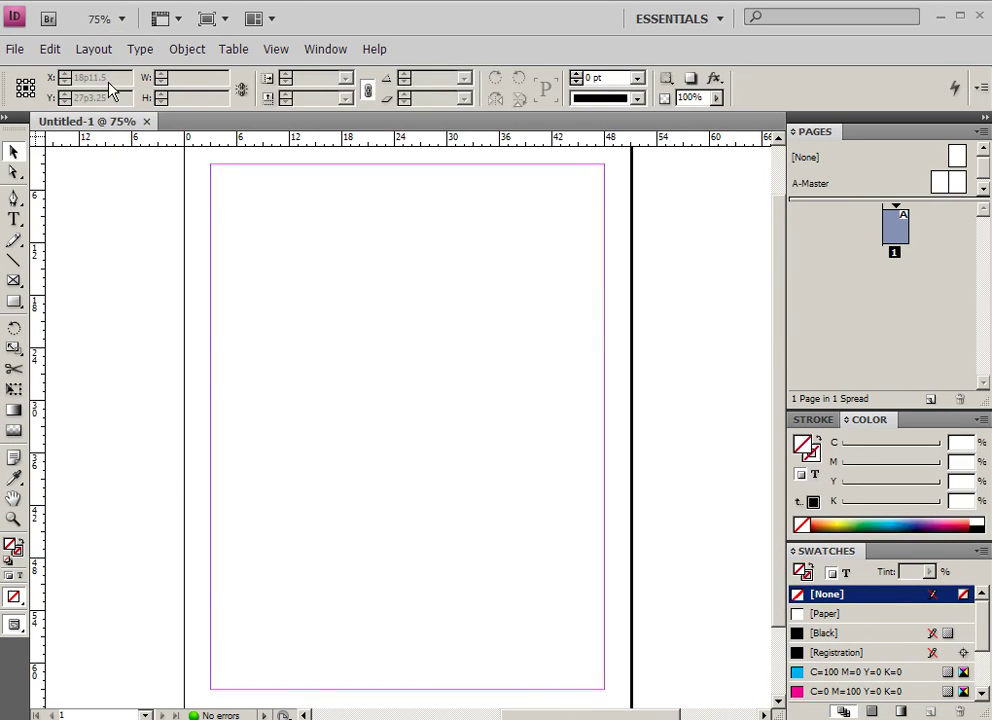
left_click(168, 19)
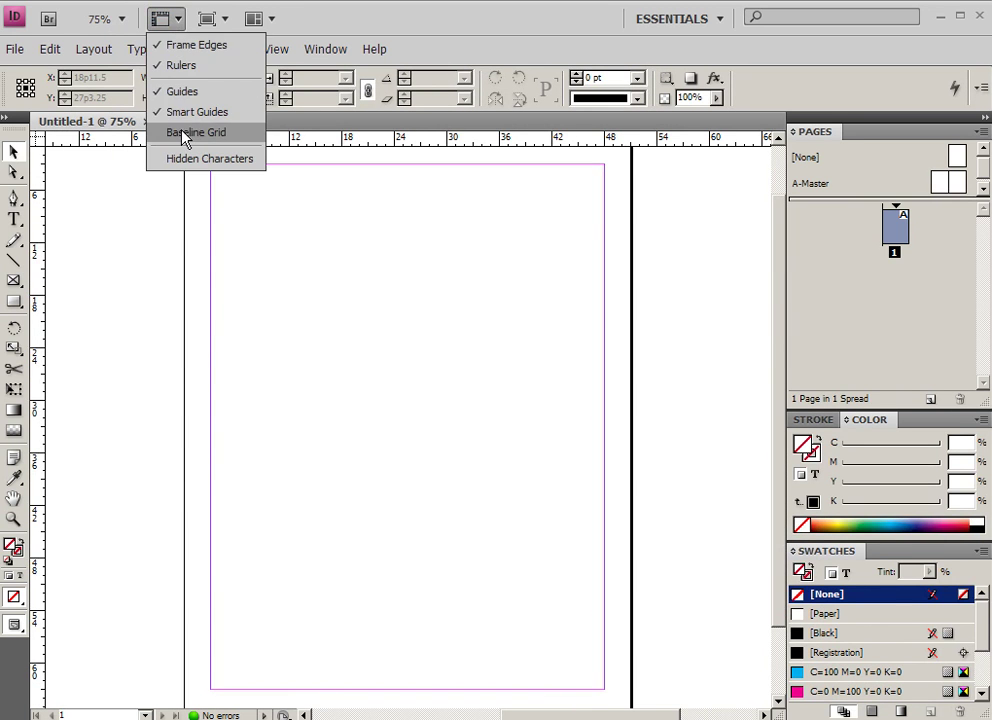
left_click(186, 132)
left_click(168, 22)
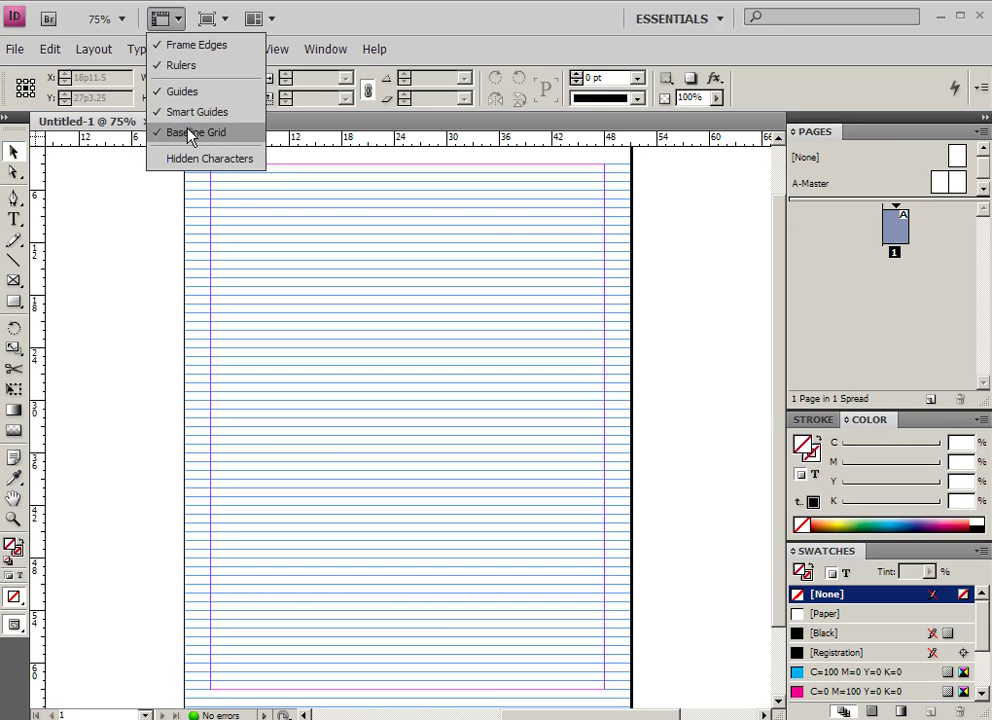
left_click(190, 133)
left_click(206, 20)
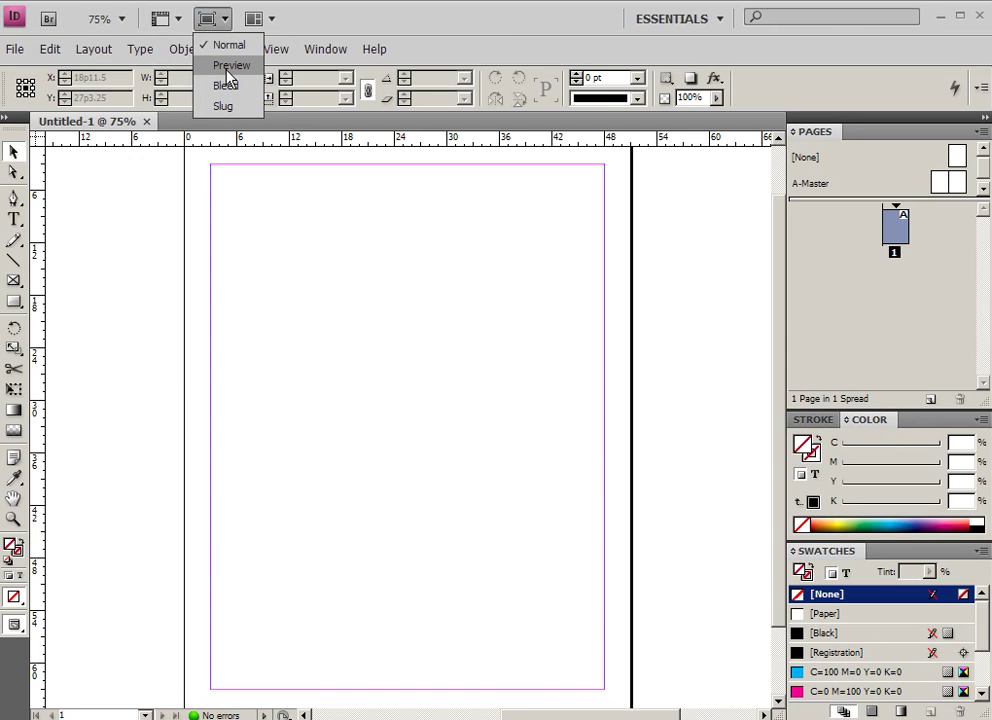
left_click(224, 66)
left_click(218, 30)
left_click(226, 42)
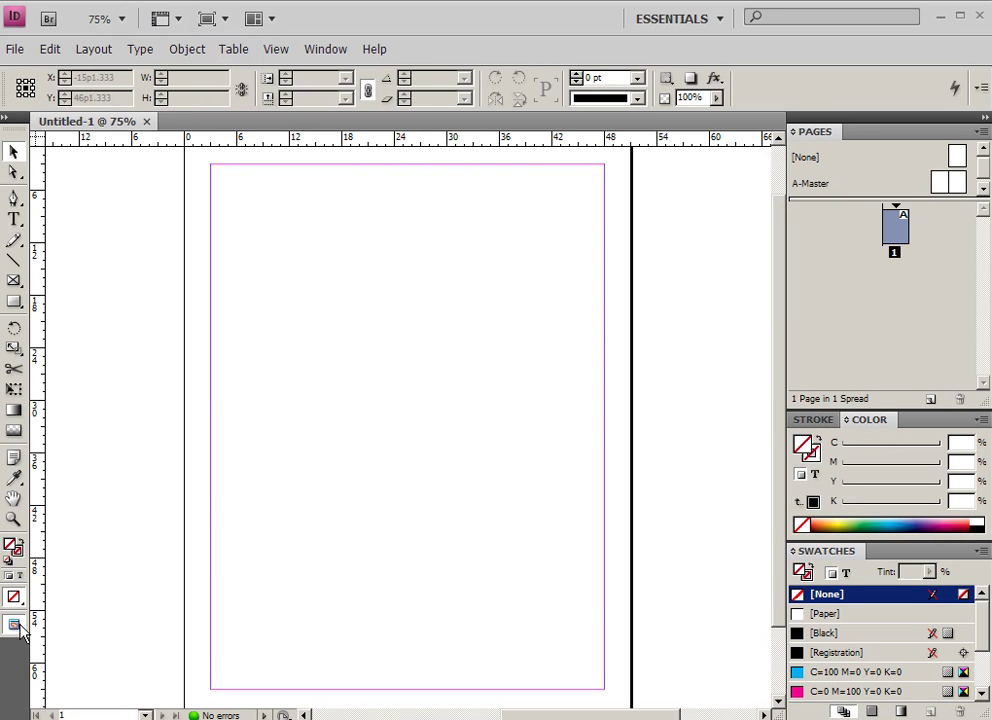
left_click_drag(20, 628, 62, 628)
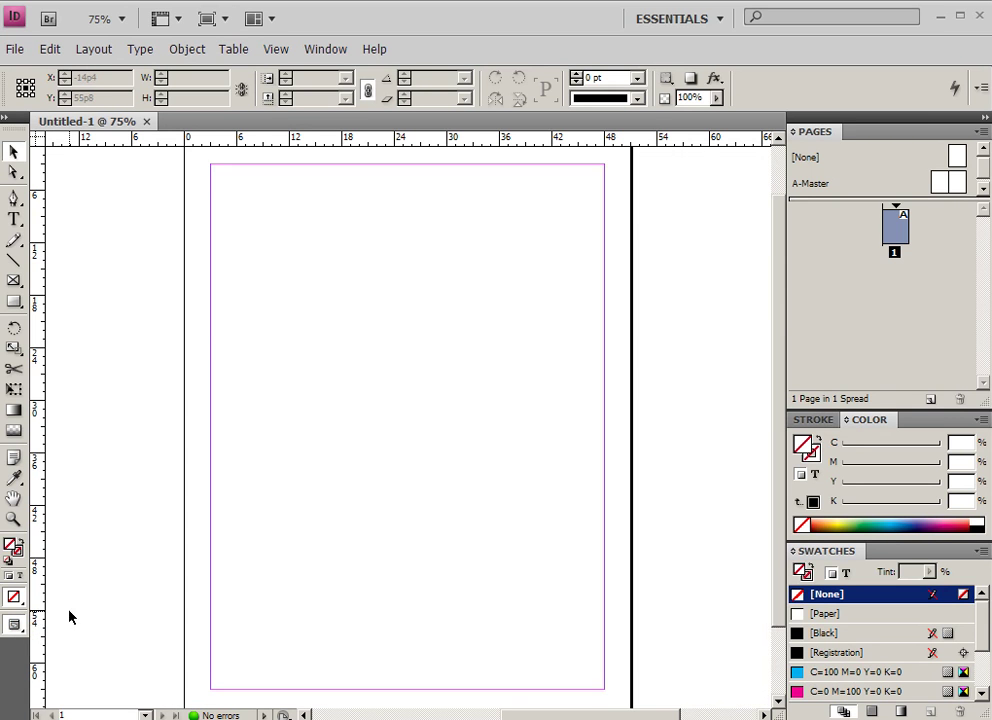
left_click(258, 19)
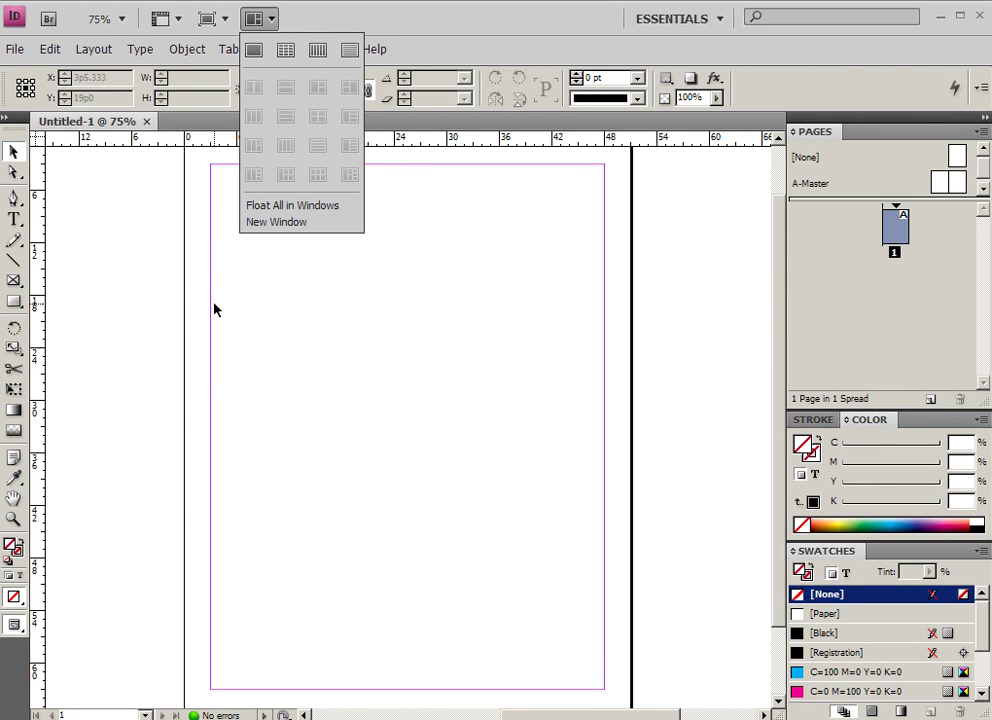
left_click(254, 50)
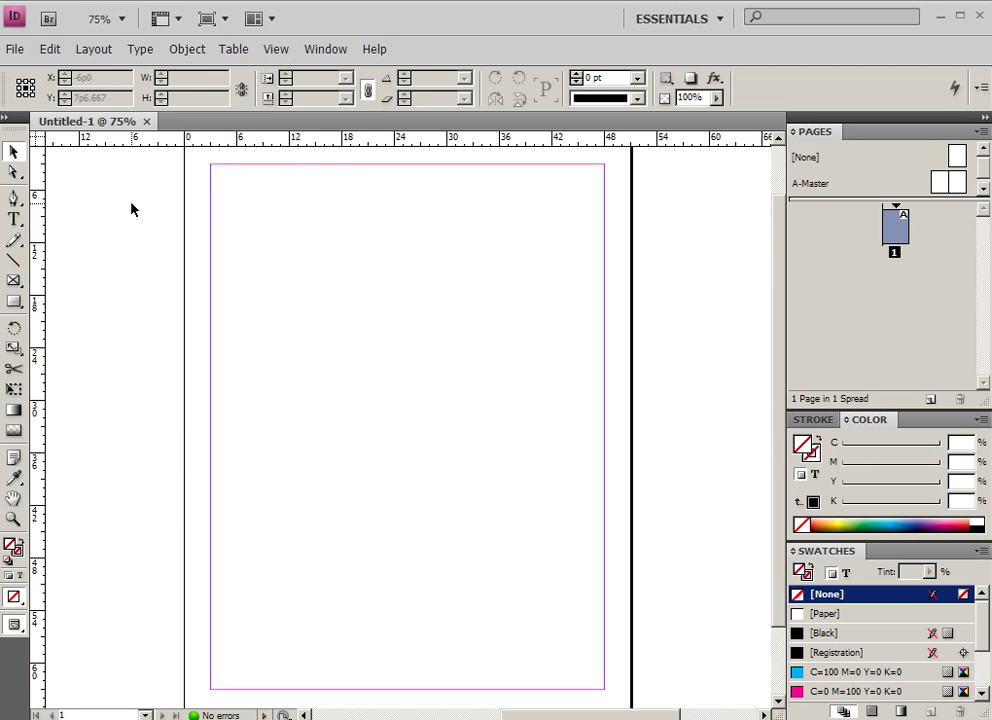
left_click(15, 49)
left_click(15, 49)
left_click(48, 50)
left_click(50, 50)
left_click(100, 50)
left_click(100, 50)
left_click(142, 50)
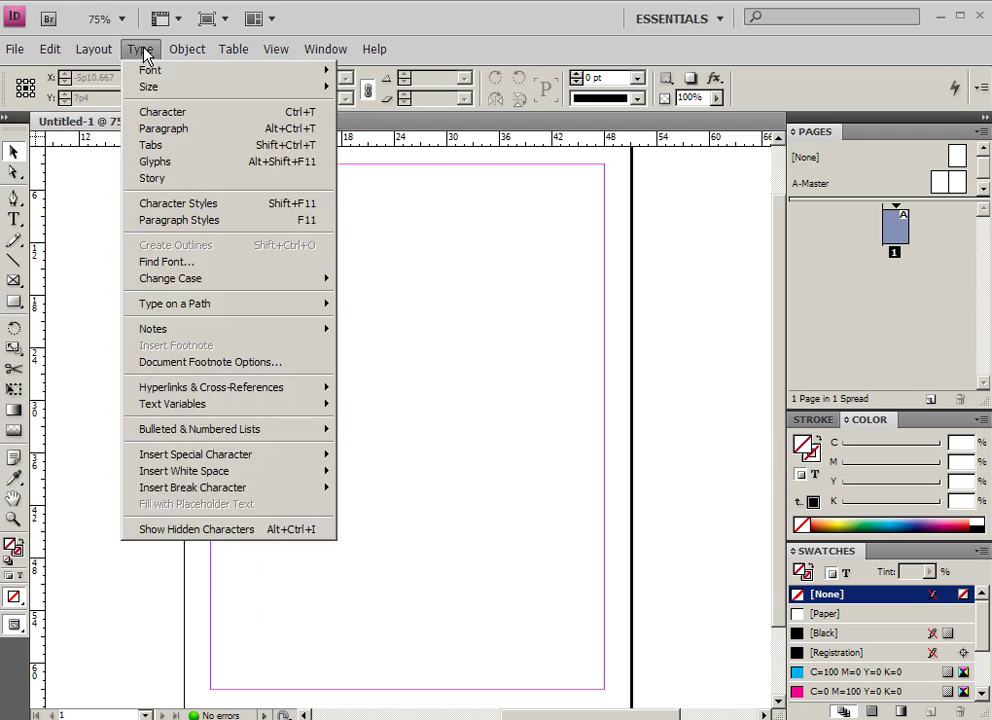
left_click(142, 50)
left_click(186, 52)
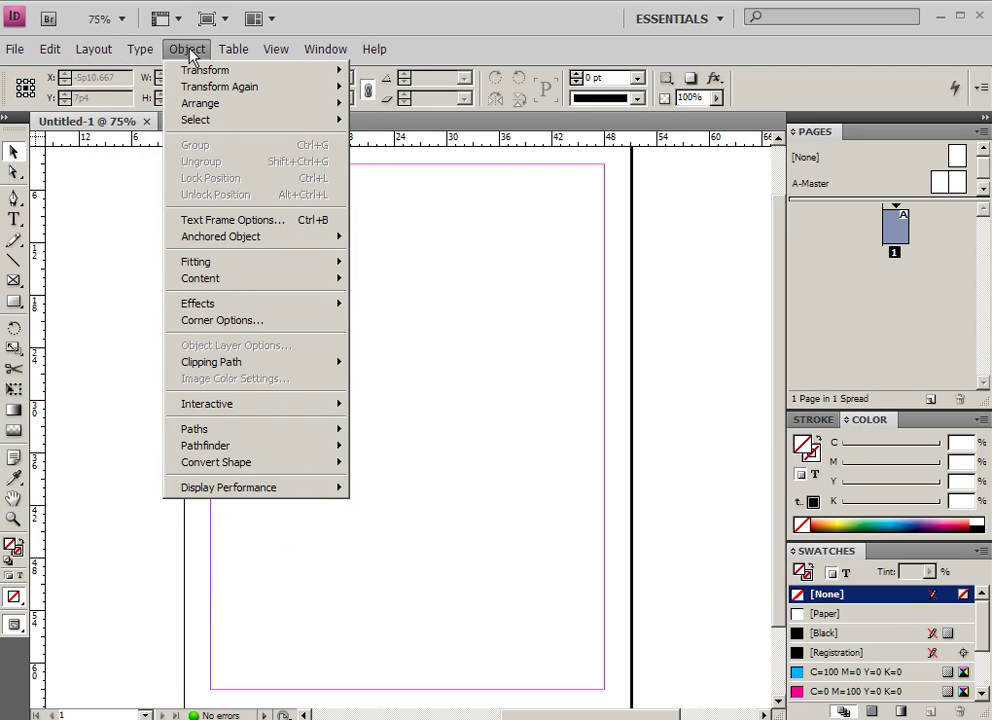
left_click(254, 222)
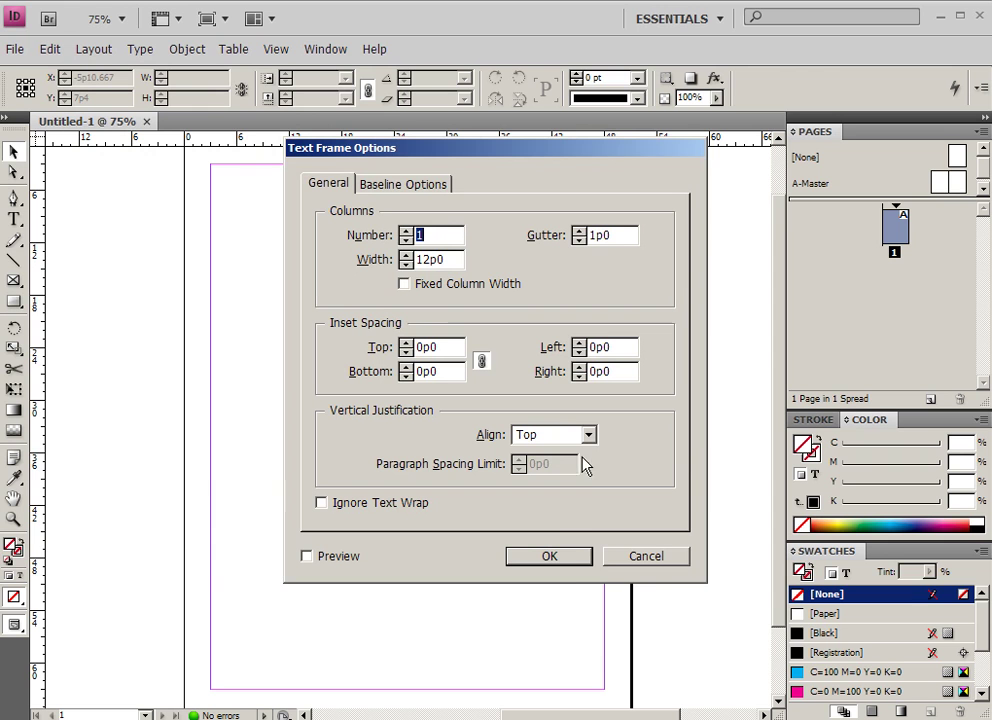
left_click(643, 560)
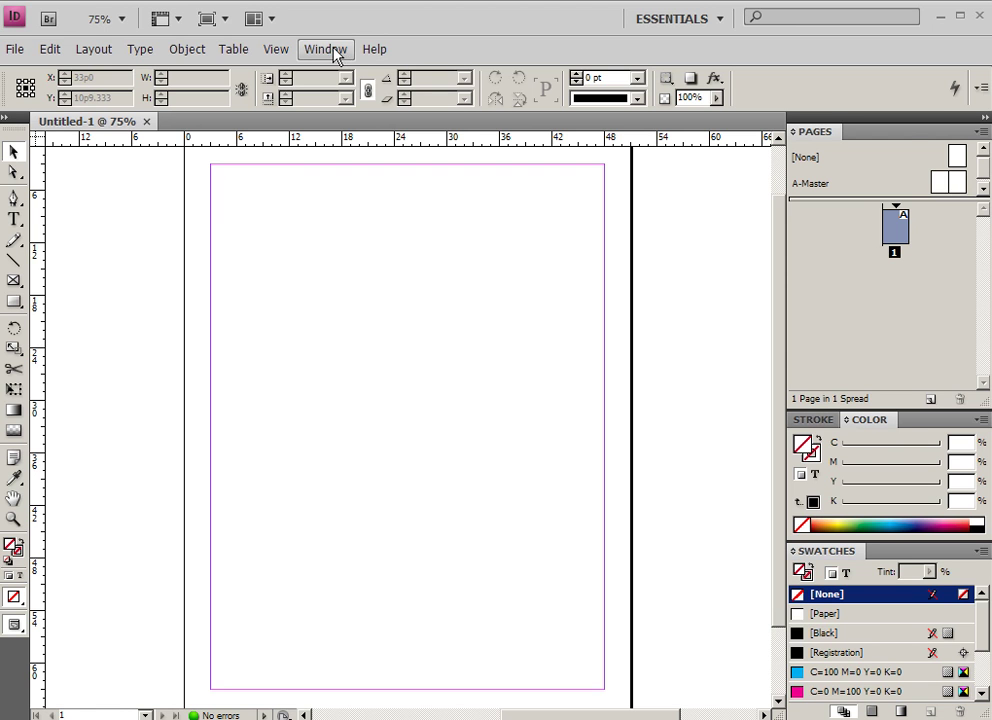
left_click(326, 50)
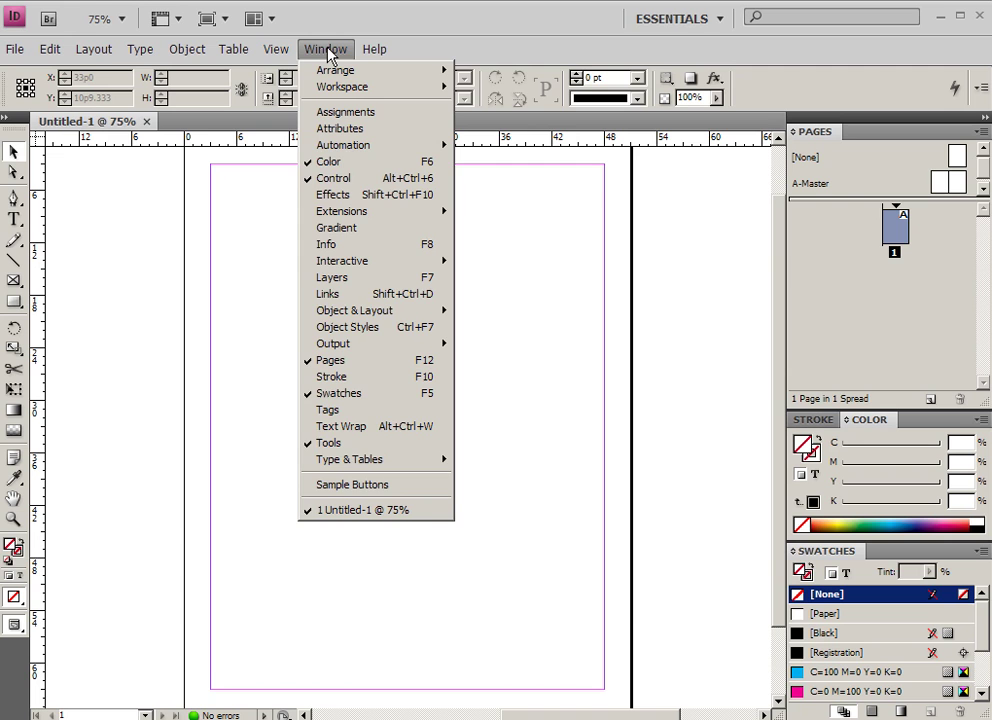
- Switch through the Getting Started and Essentials workspaces, ending in Advanced
left_click(693, 24)
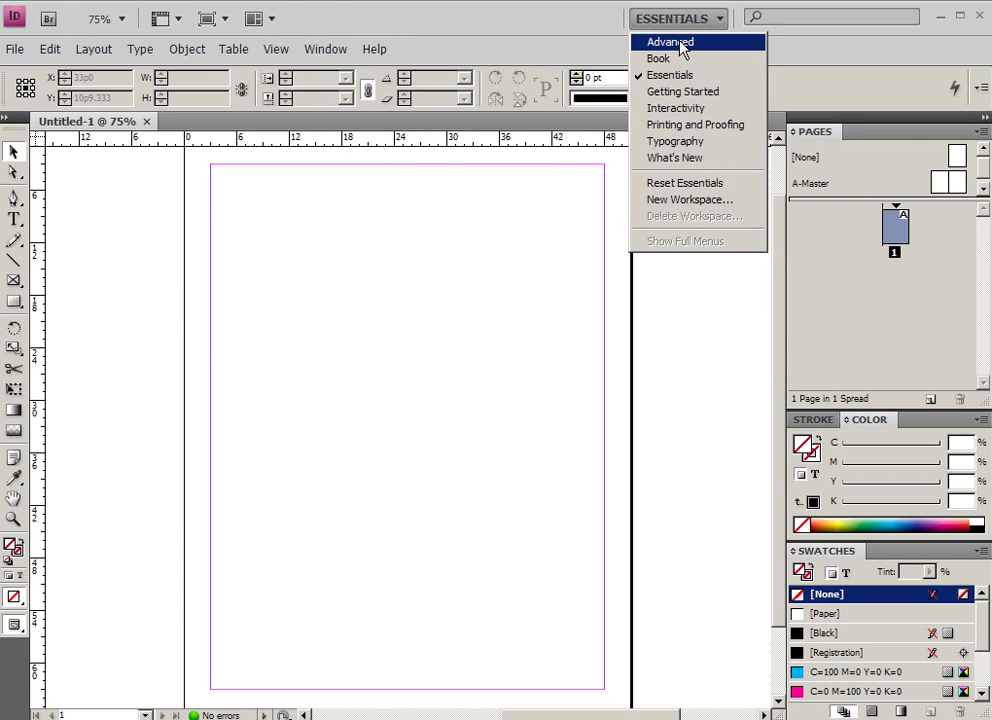
left_click(682, 95)
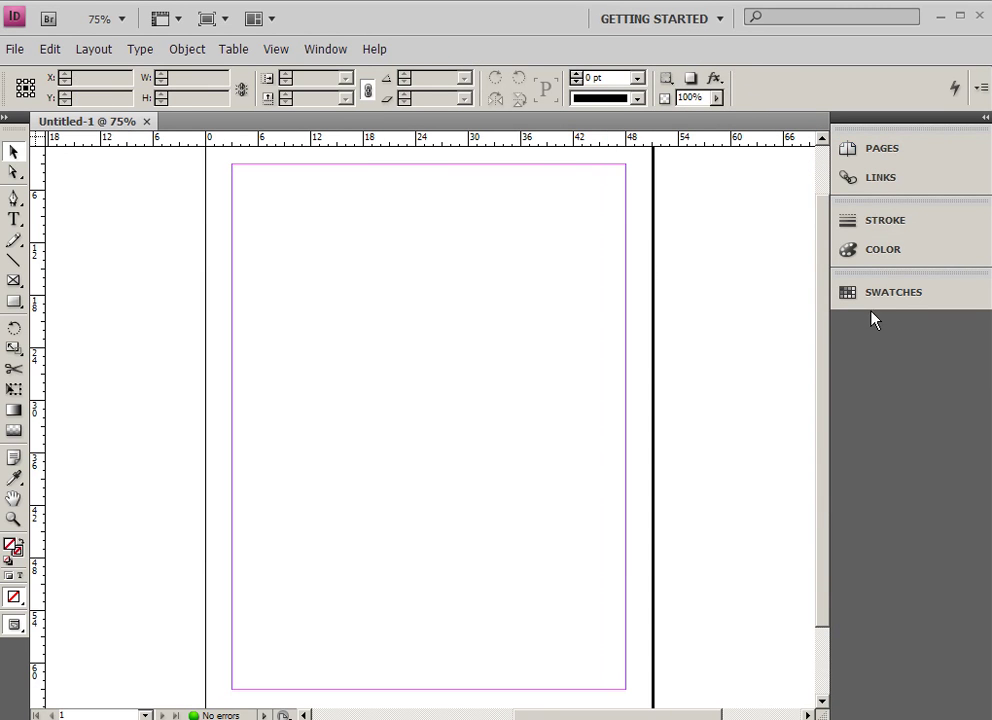
left_click(670, 18)
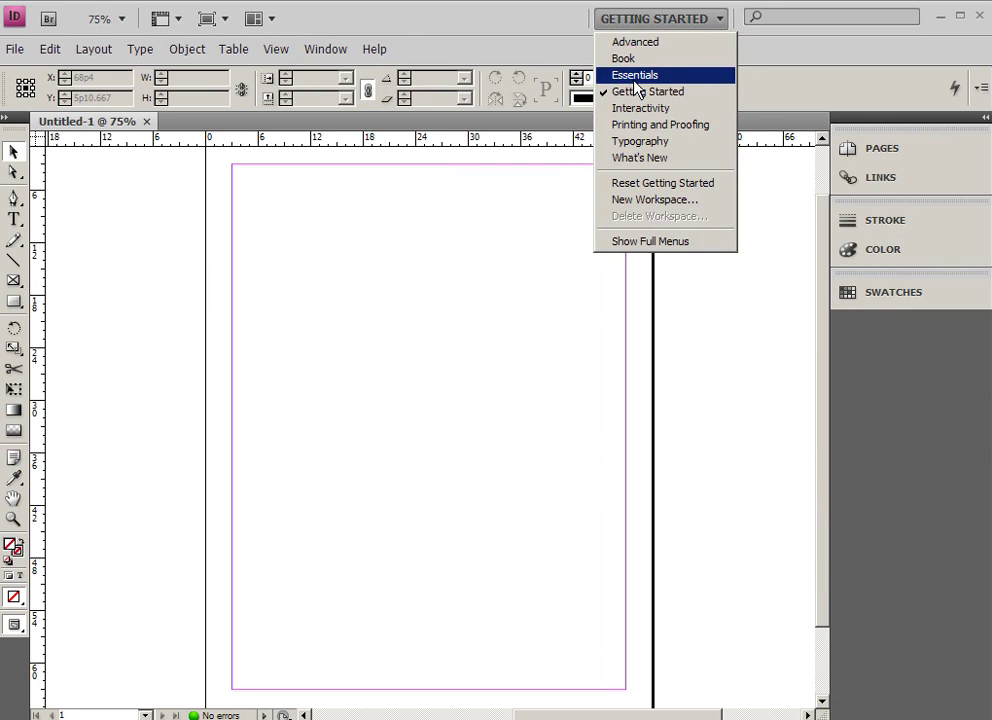
left_click(635, 78)
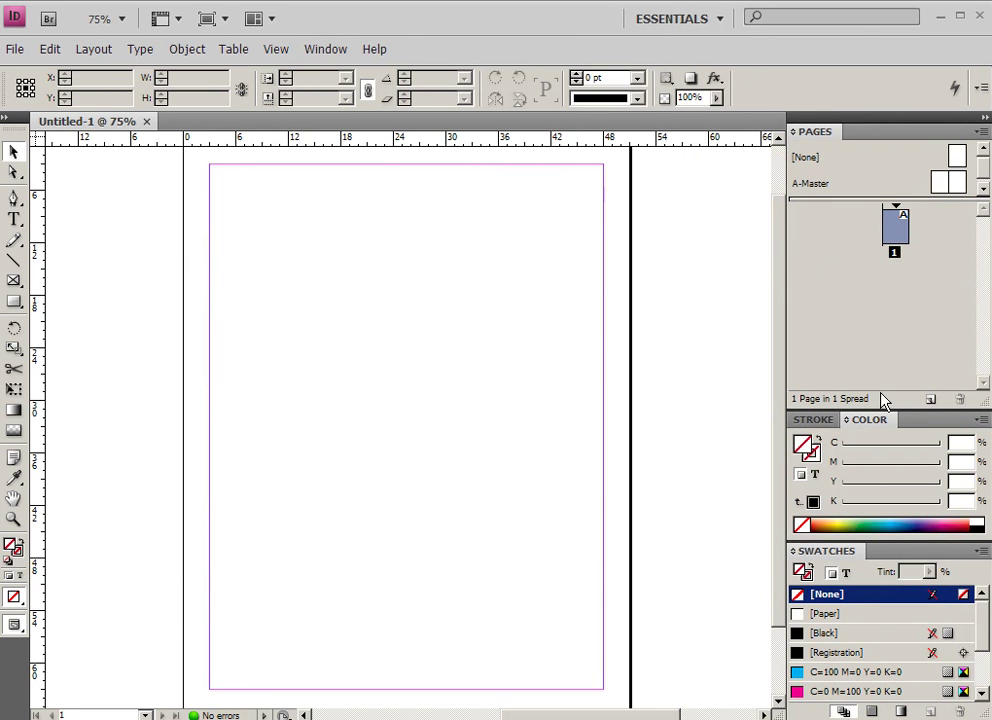
left_click(713, 19)
left_click(669, 41)
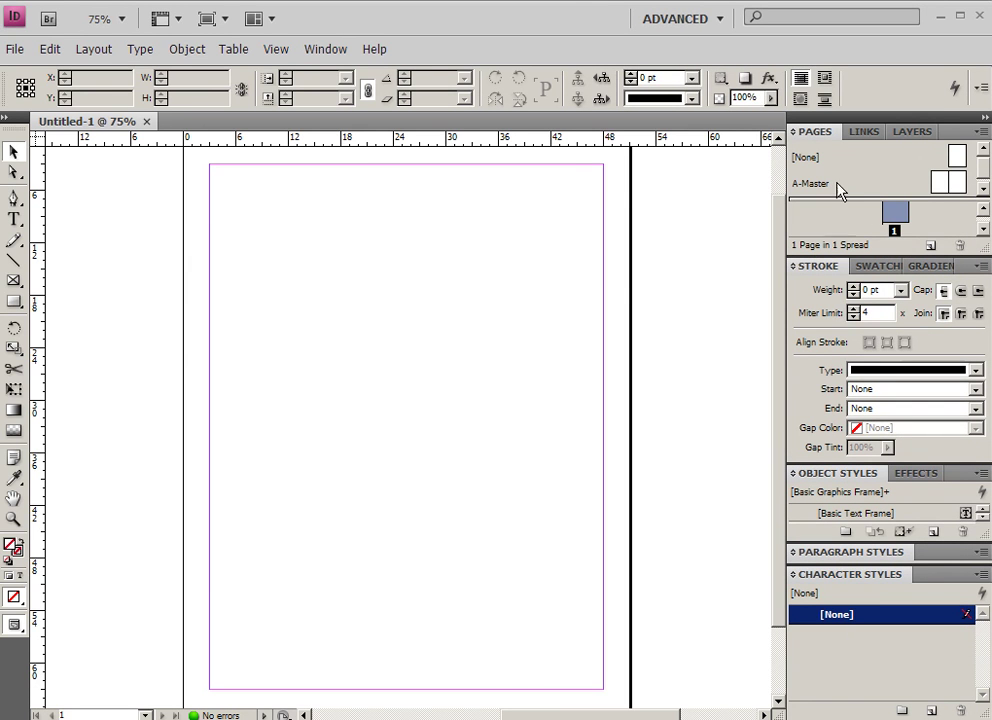
left_click(658, 25)
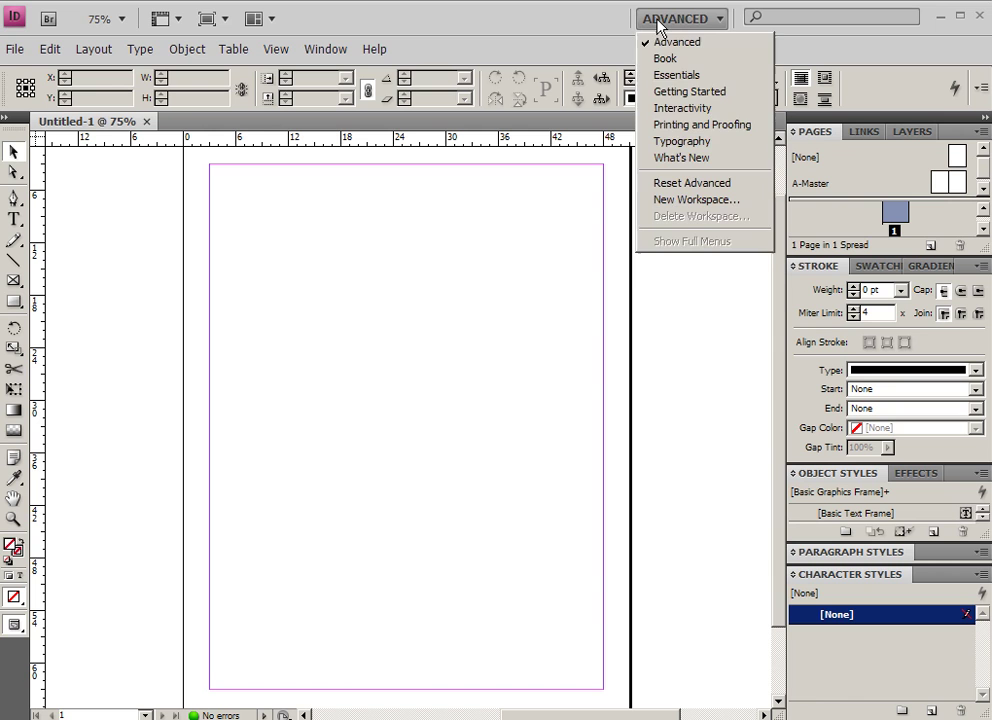
- Try Printing and Proofing, then switch to the Typography workspace and show the Glyphs panel
left_click(671, 125)
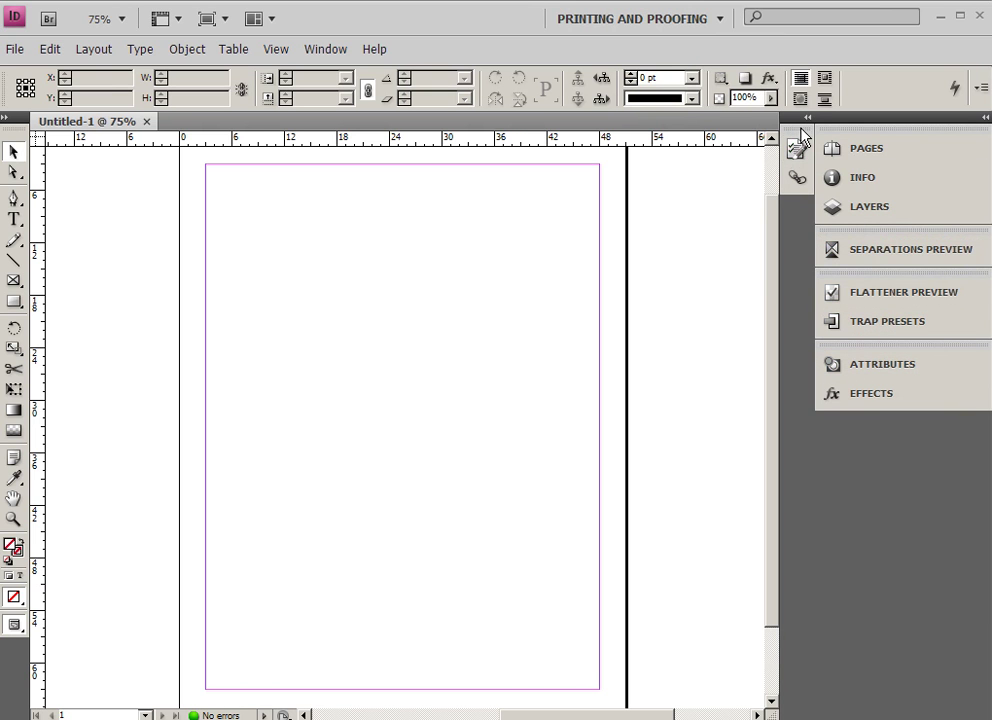
left_click(686, 18)
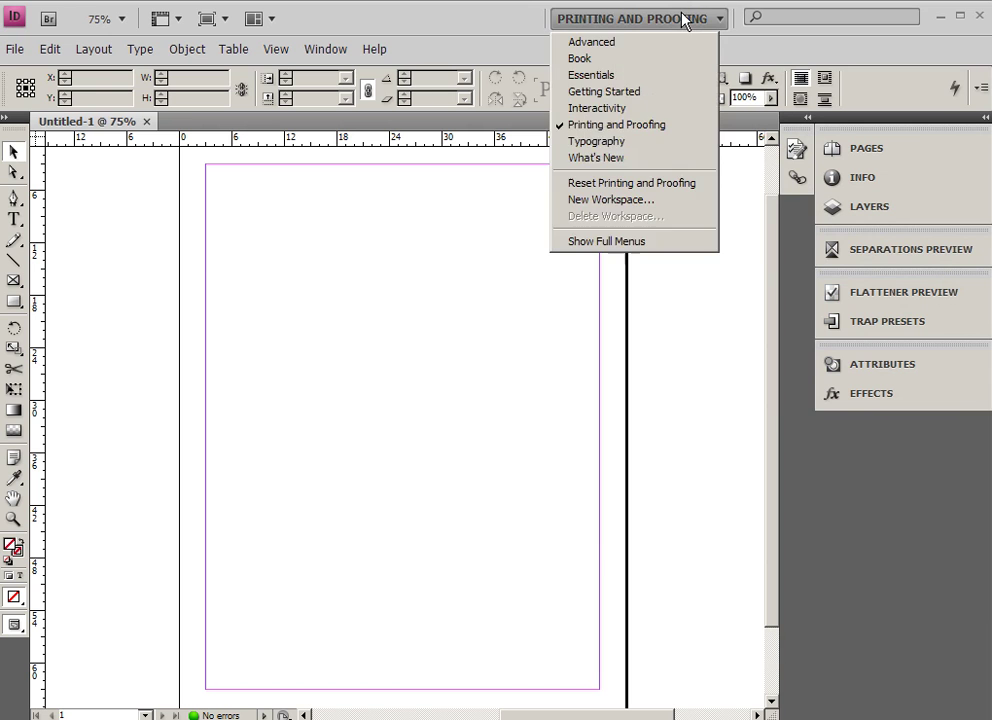
left_click(596, 141)
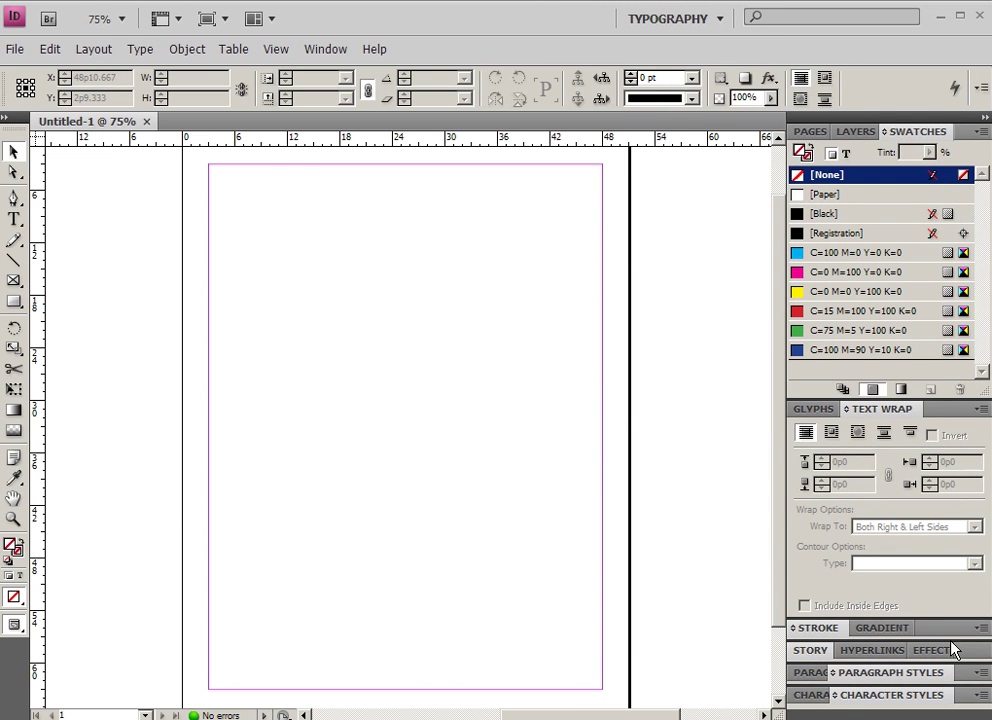
left_click(822, 409)
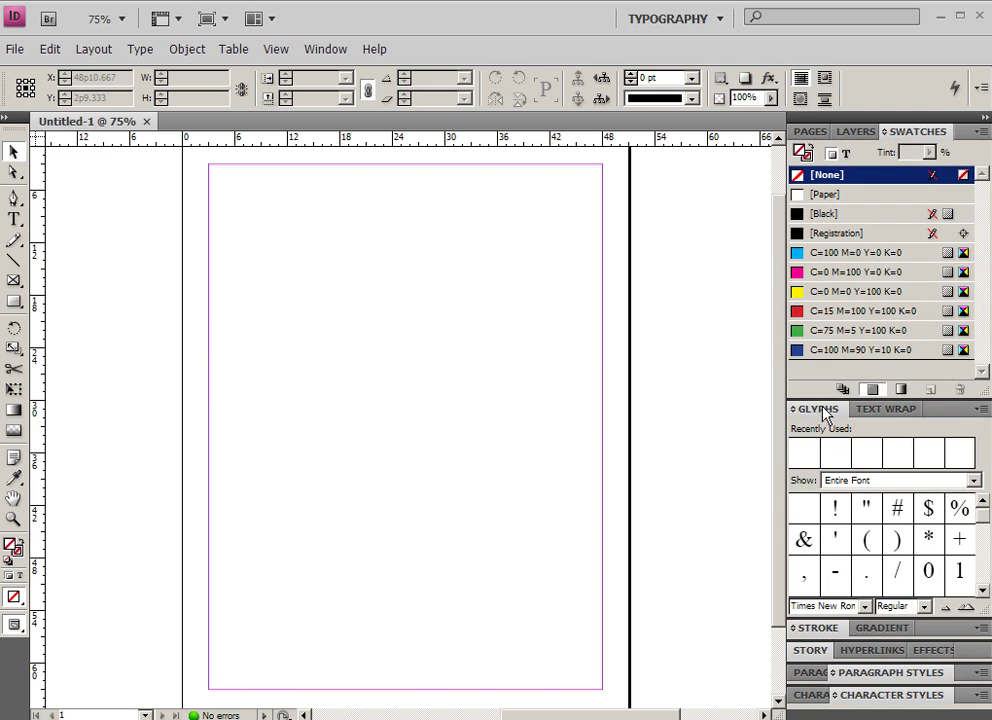
left_click(693, 19)
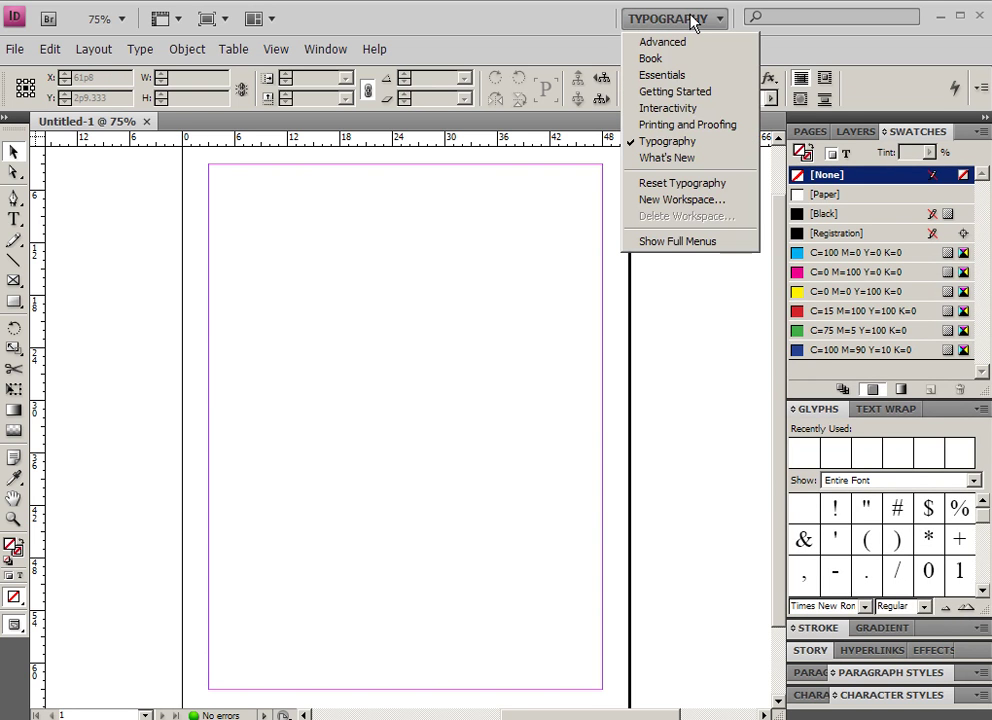
- Switch to Interactivity and preview the Sample Buttons, Pages, Links and Layers panels
left_click(664, 108)
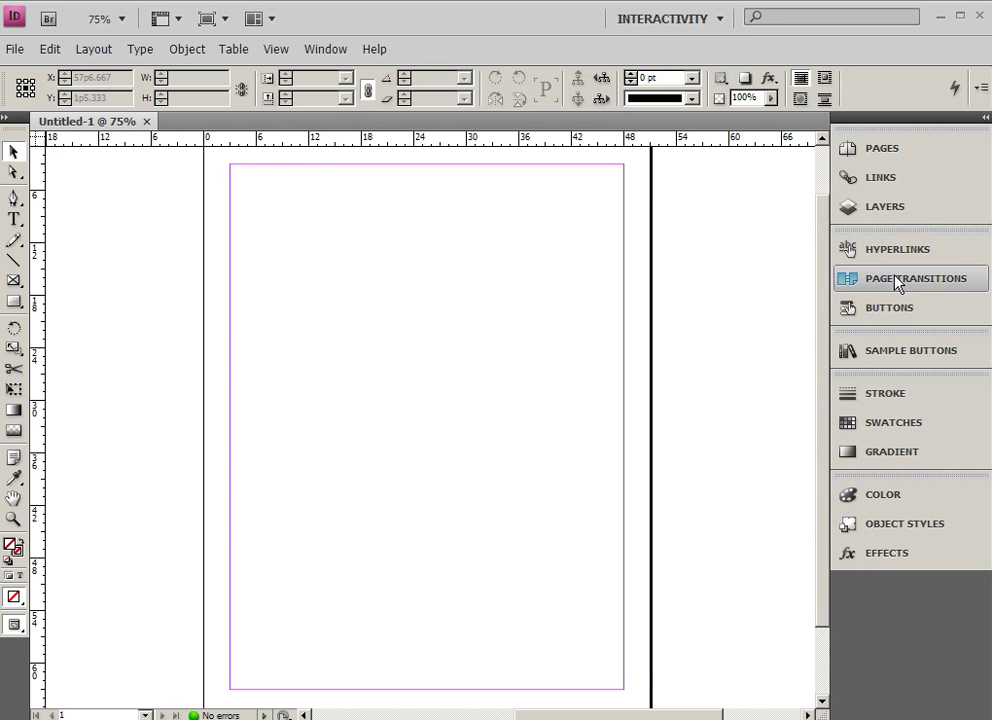
left_click(893, 354)
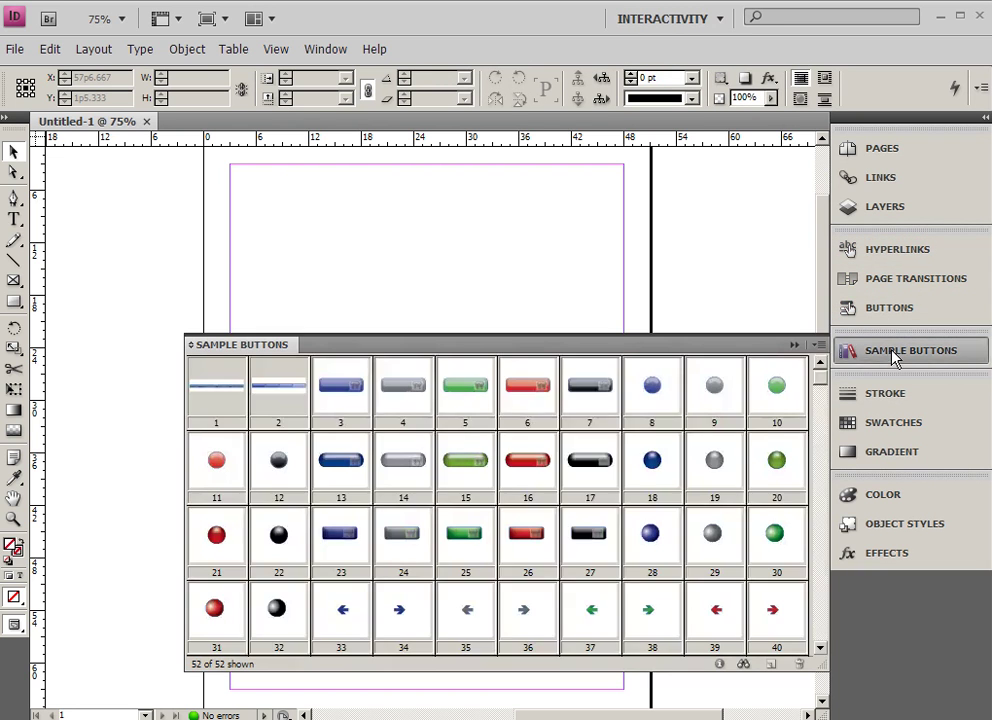
left_click(794, 345)
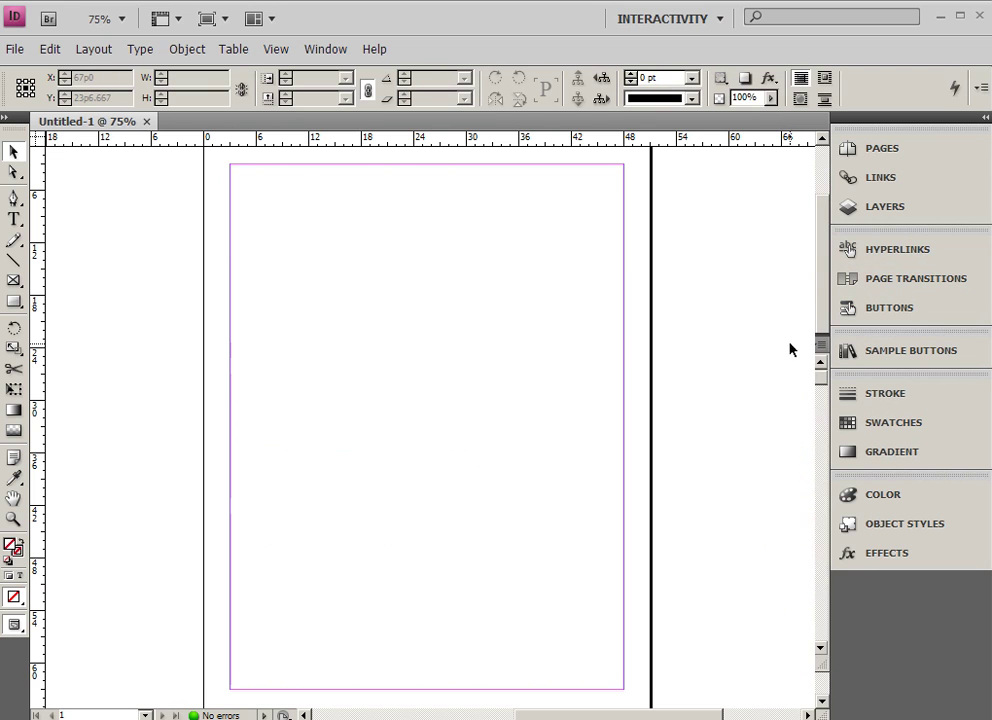
left_click(873, 158)
left_click(880, 184)
left_click(876, 209)
left_click(875, 157)
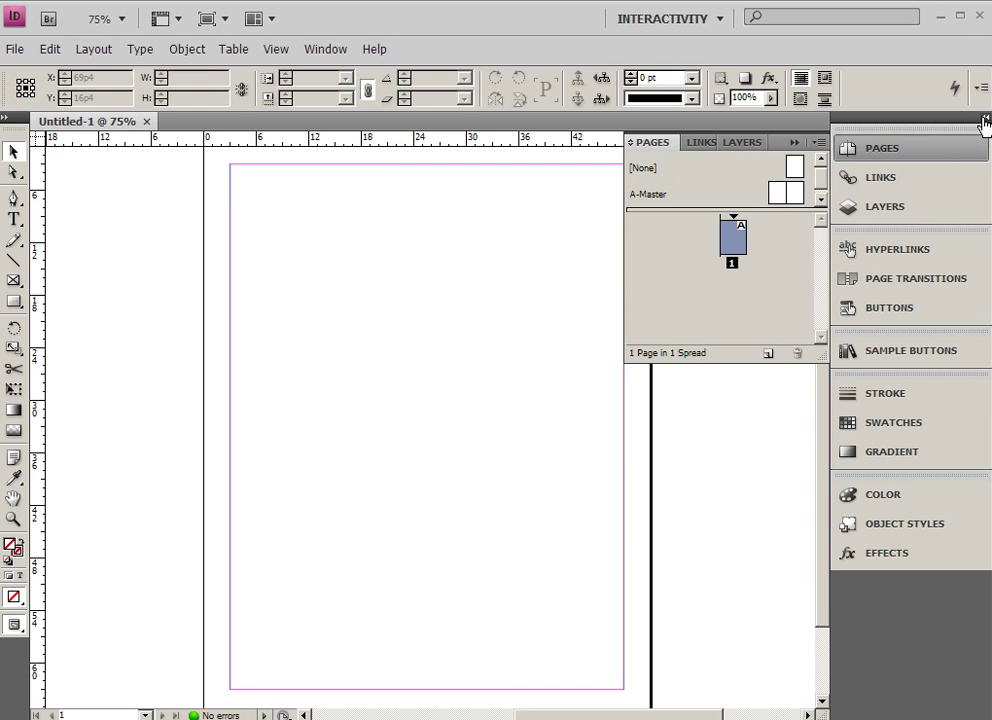
- Expand the panel dock, narrow it, and show the Hyperlinks panel
left_click(985, 119)
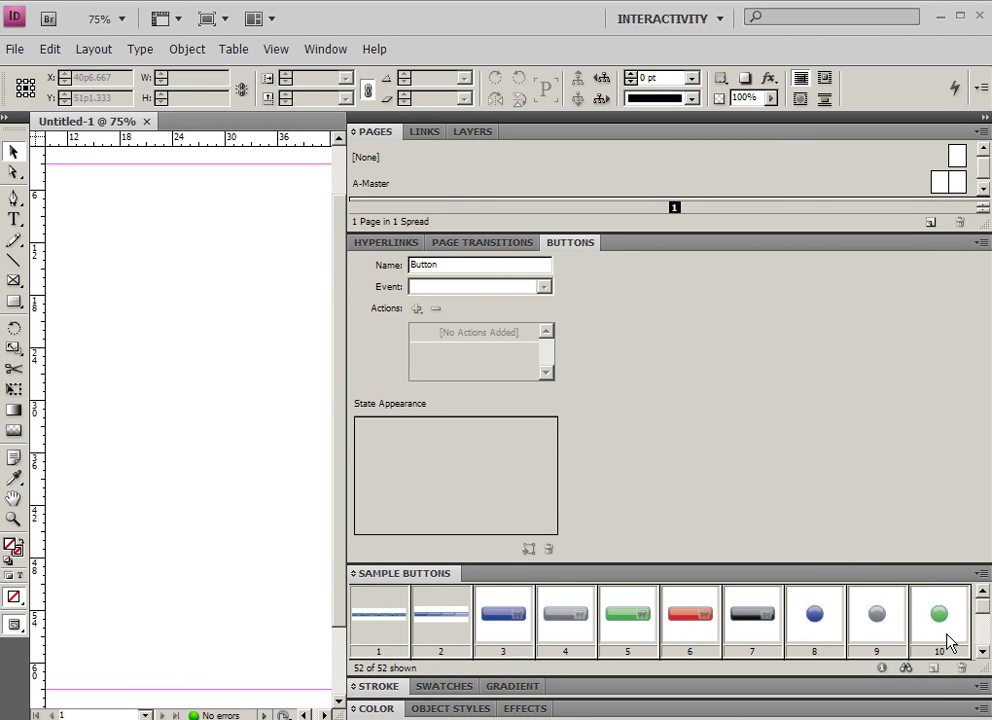
left_click_drag(347, 244, 866, 261)
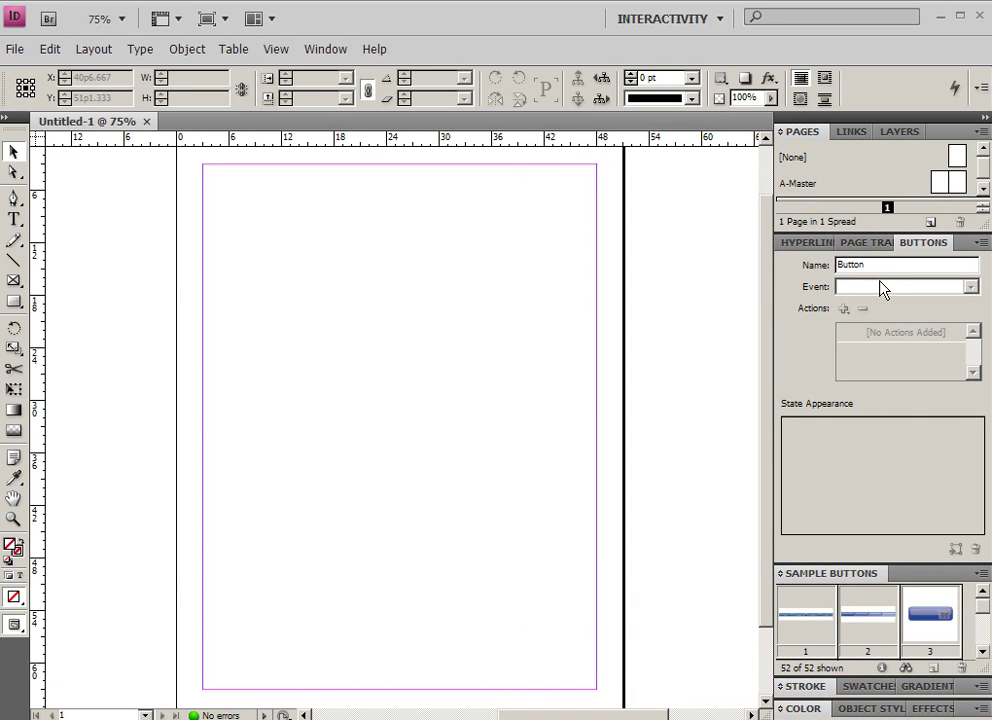
left_click(848, 244)
left_click(790, 245)
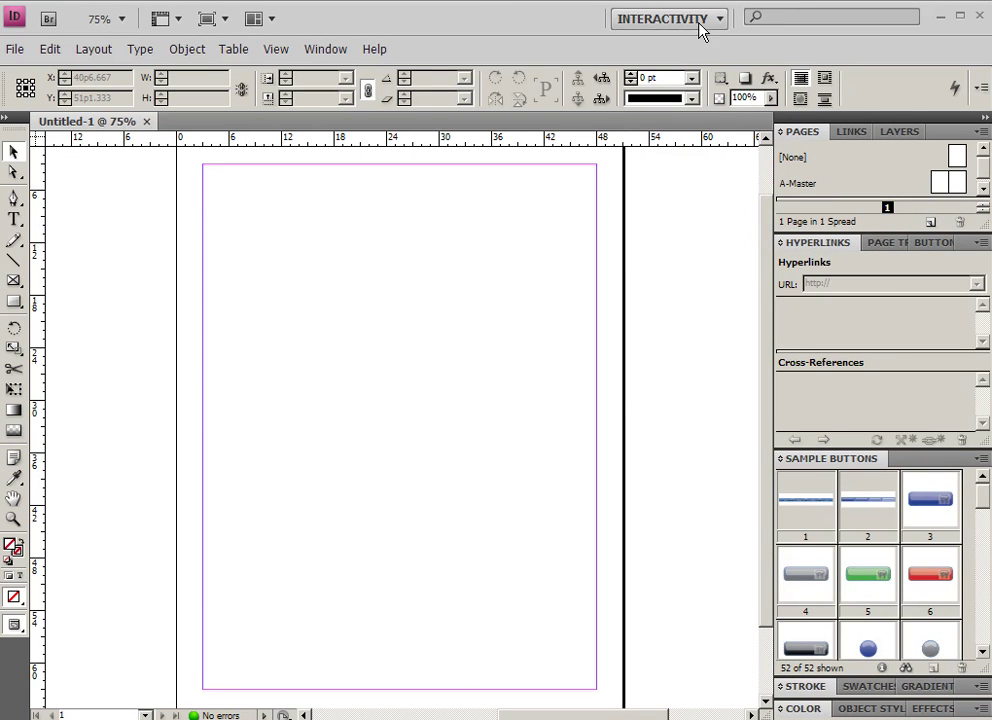
- Switch to the Advanced workspace and toggle between Effects and Object Styles panels
left_click(700, 22)
left_click(652, 42)
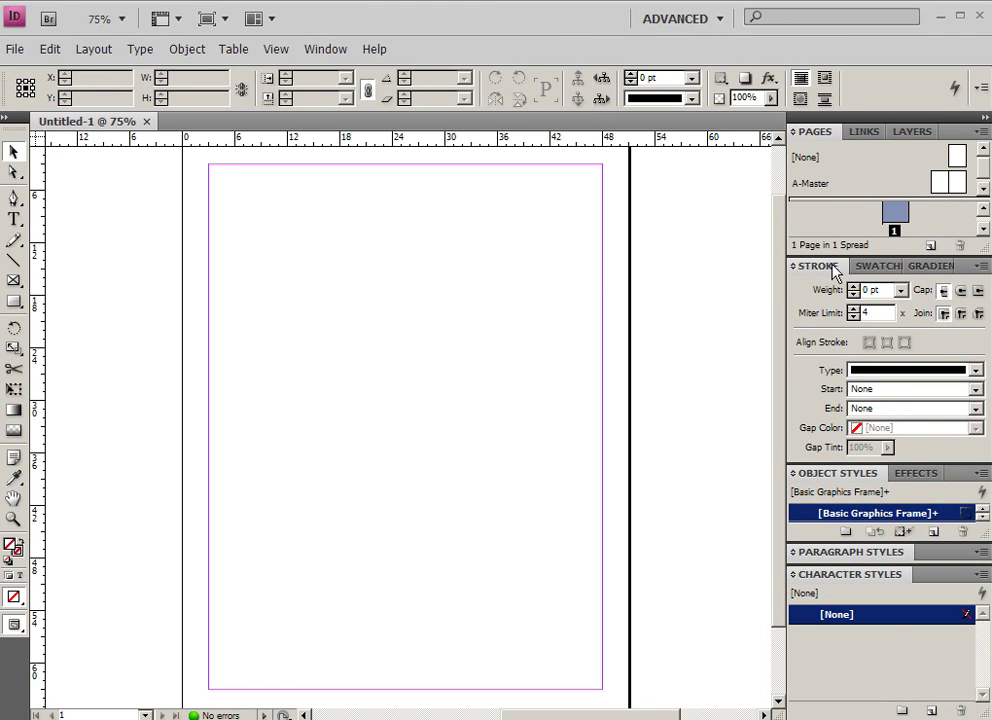
left_click(910, 473)
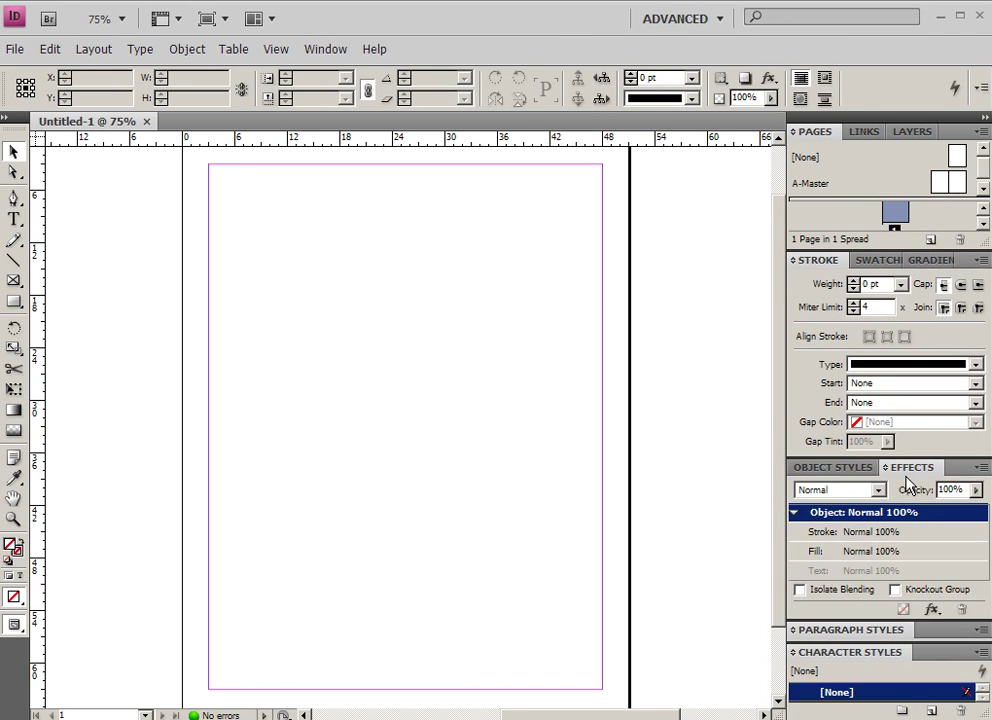
left_click(850, 469)
left_click(893, 468)
left_click(866, 470)
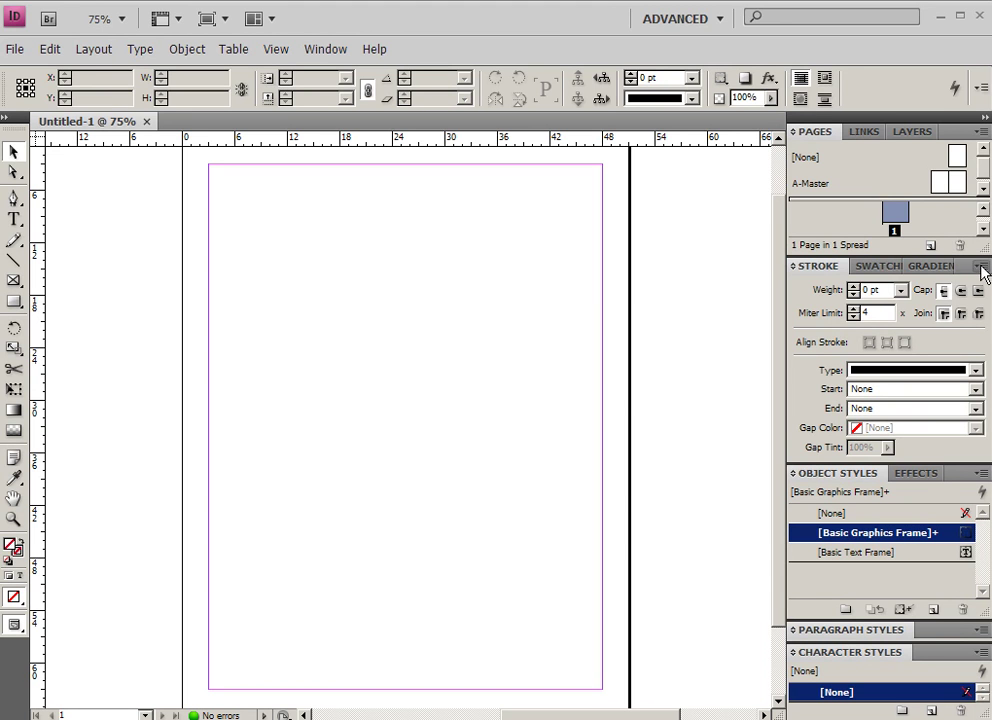
- Browse the Stroke and Swatches panels and their options menus
left_click(981, 267)
left_click(855, 270)
left_click(882, 268)
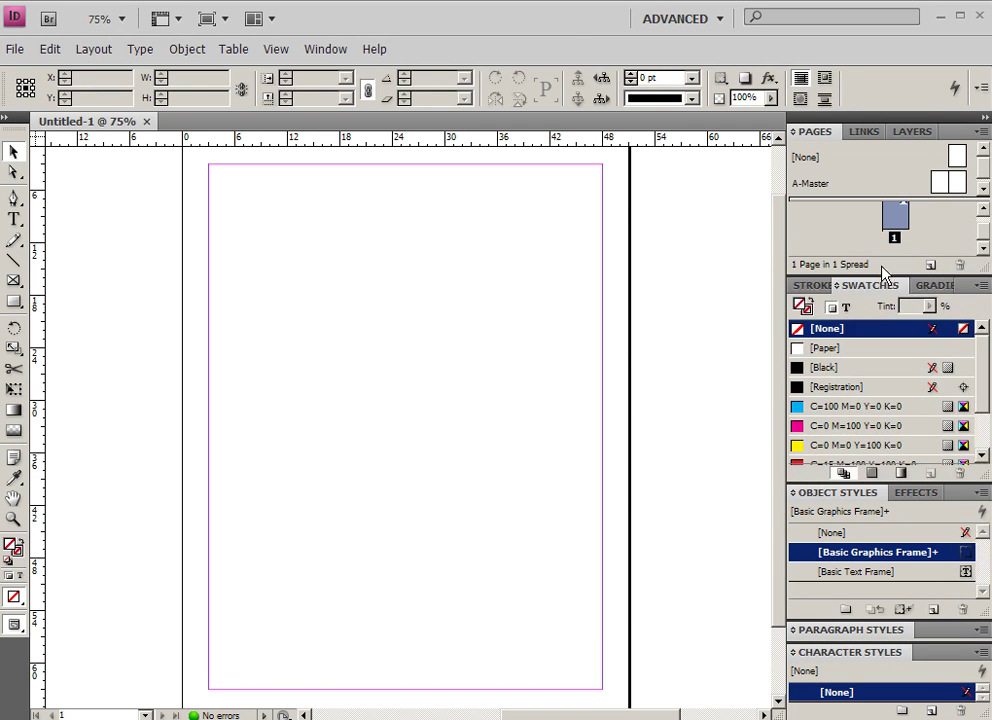
left_click(982, 288)
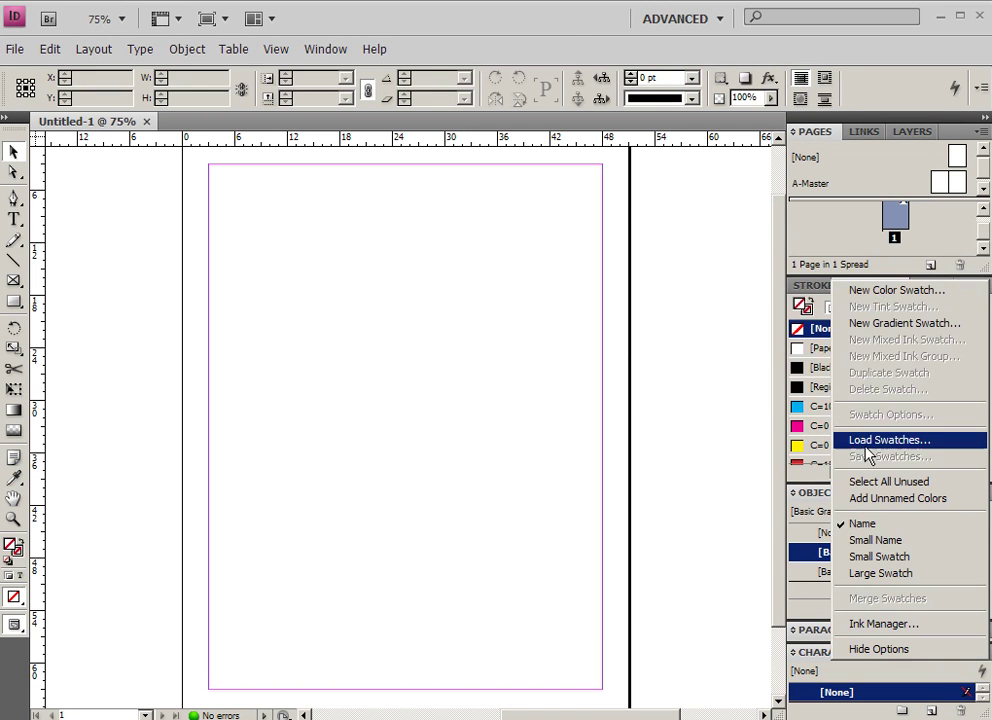
left_click(800, 288)
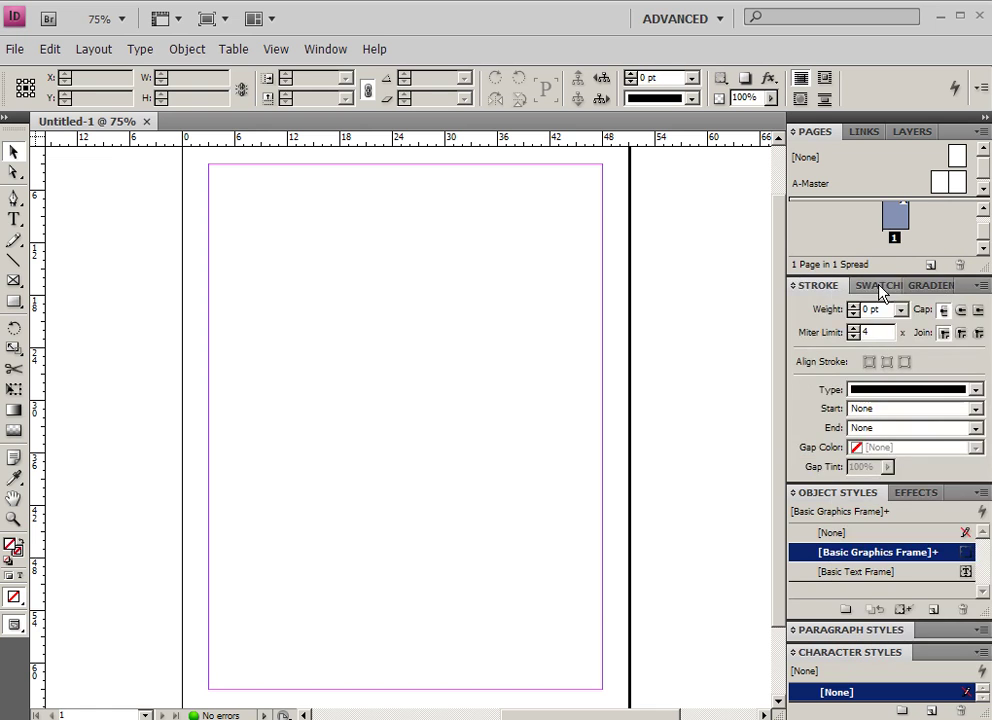
- Toggle the Gradient panel's extra options off and on, then return to the Stroke panel
left_click(935, 285)
left_click(980, 304)
left_click(986, 376)
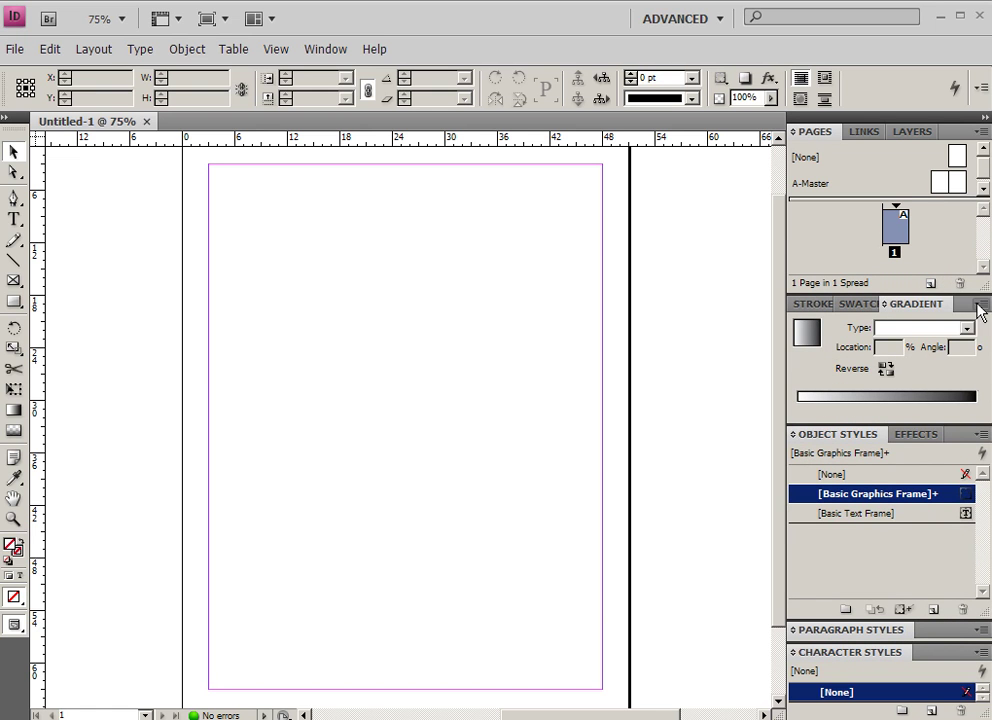
left_click(980, 310)
left_click(980, 376)
left_click(980, 306)
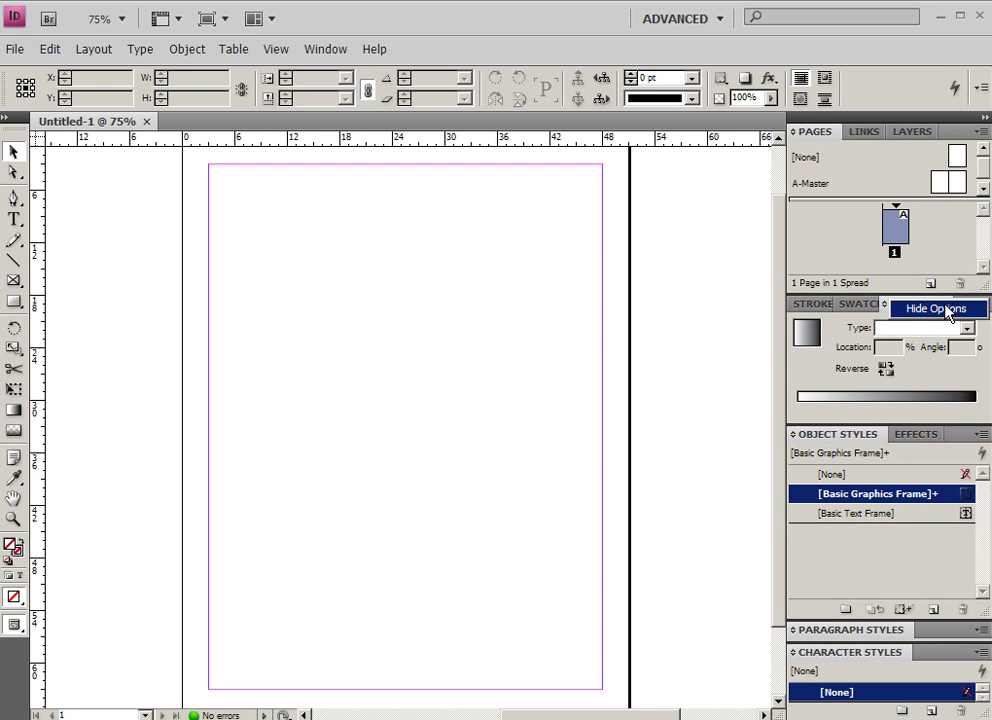
left_click(950, 312)
left_click(981, 310)
left_click(955, 313)
left_click(813, 324)
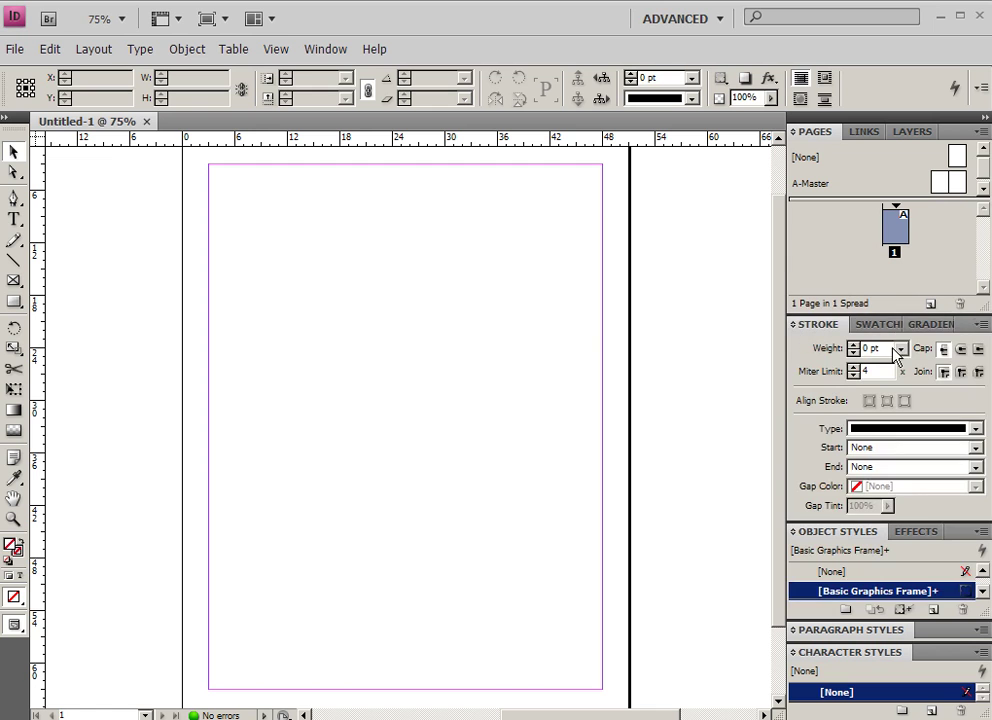
left_click(982, 324)
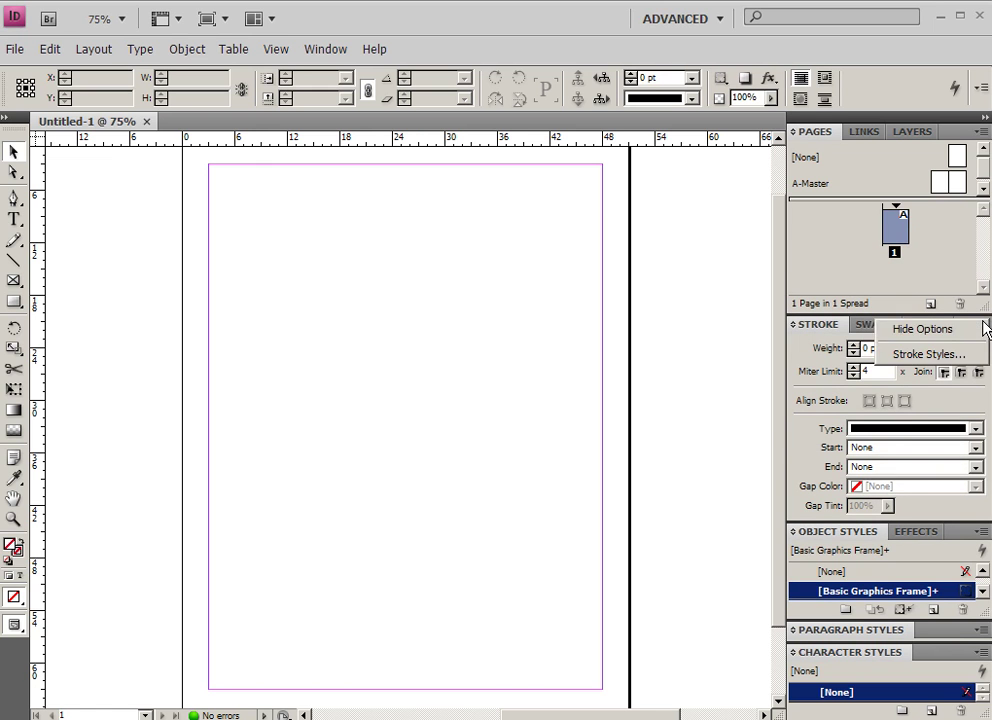
left_click(930, 354)
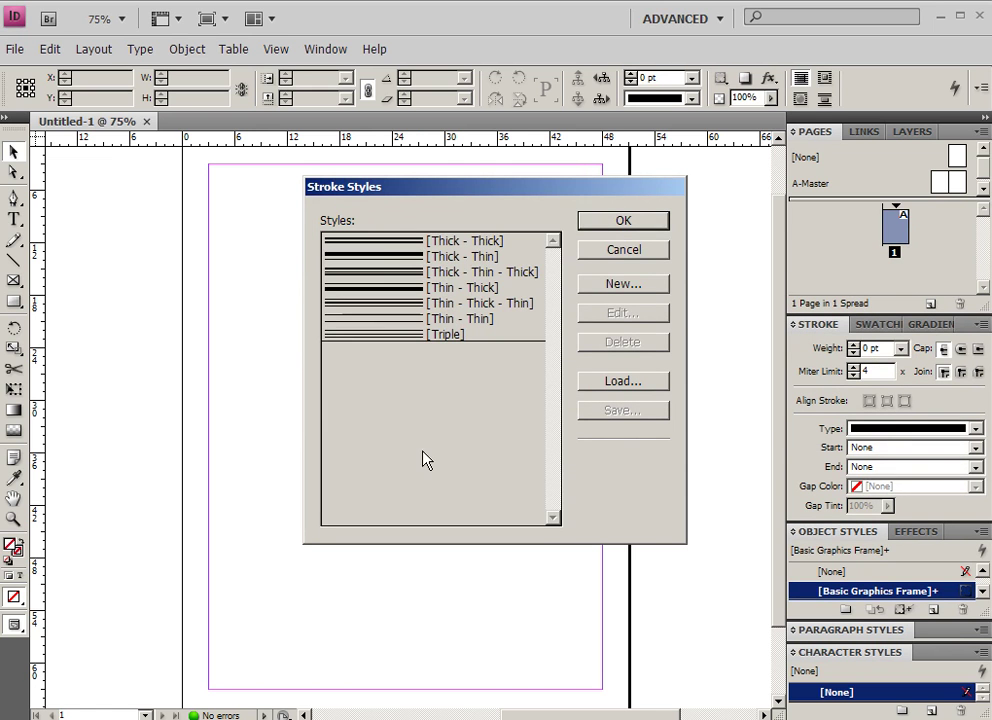
left_click(624, 251)
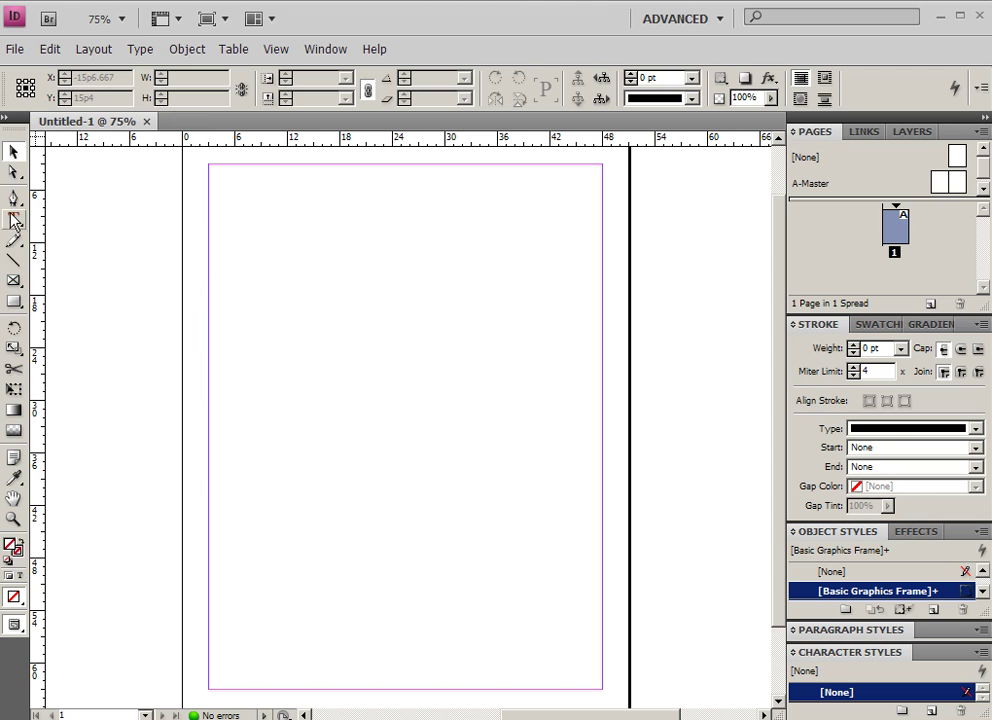
- Draw an 18p0 × 17p4 rectangle frame at the page's top-left with bounding-box text wrap
left_click(15, 301)
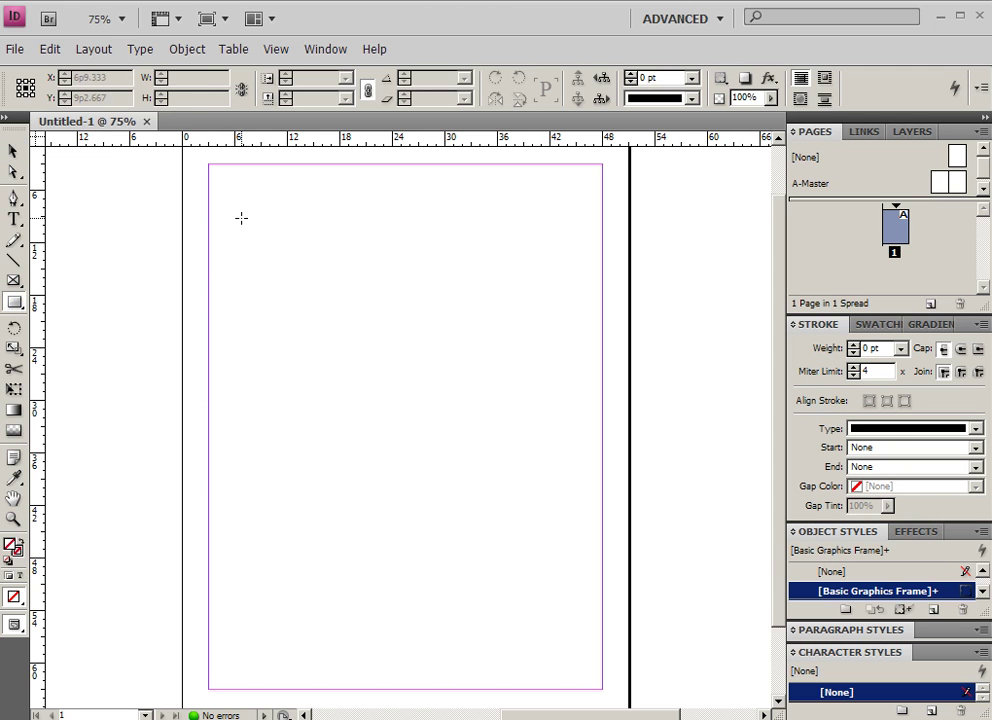
mouse_move(241, 218)
left_mouse_down()
mouse_move(341, 343)
mouse_move(399, 370)
left_mouse_up()
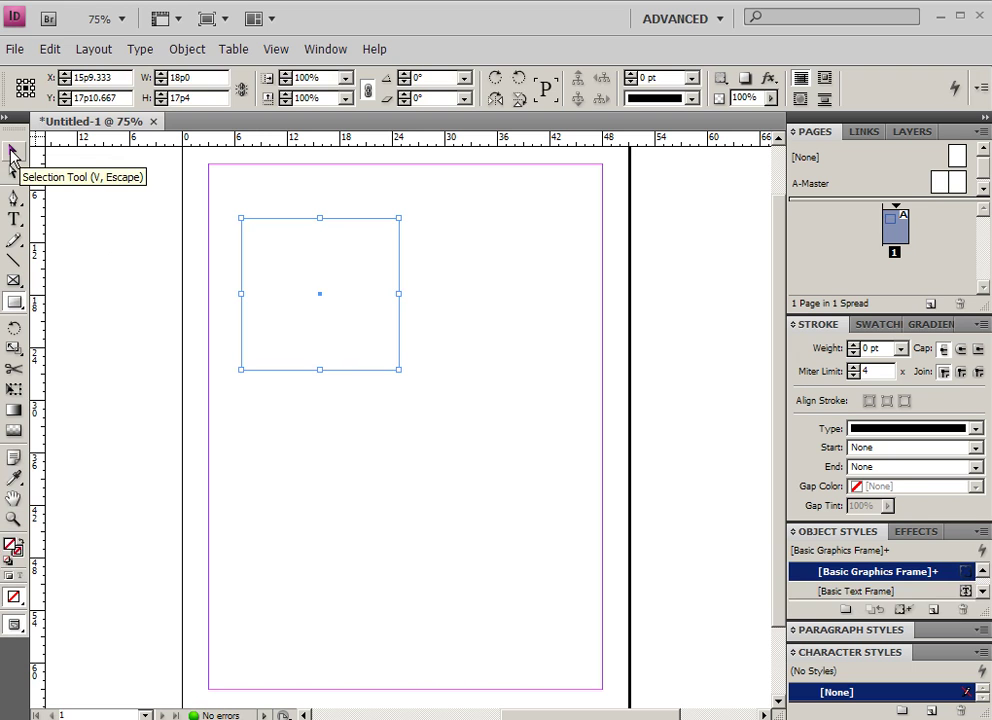
left_click(14, 156)
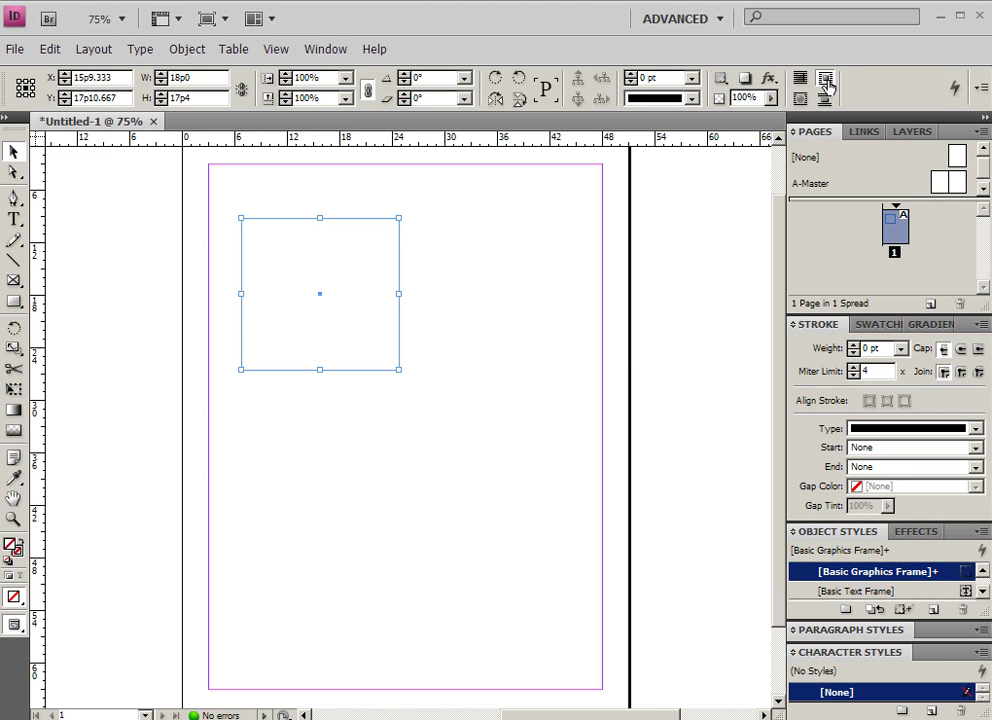
left_click(825, 80)
- In the Text Wrap panel, toggle No Text Wrap and Wrap Around Bounding Box, leaving bounding-box wrap on
left_click(340, 50)
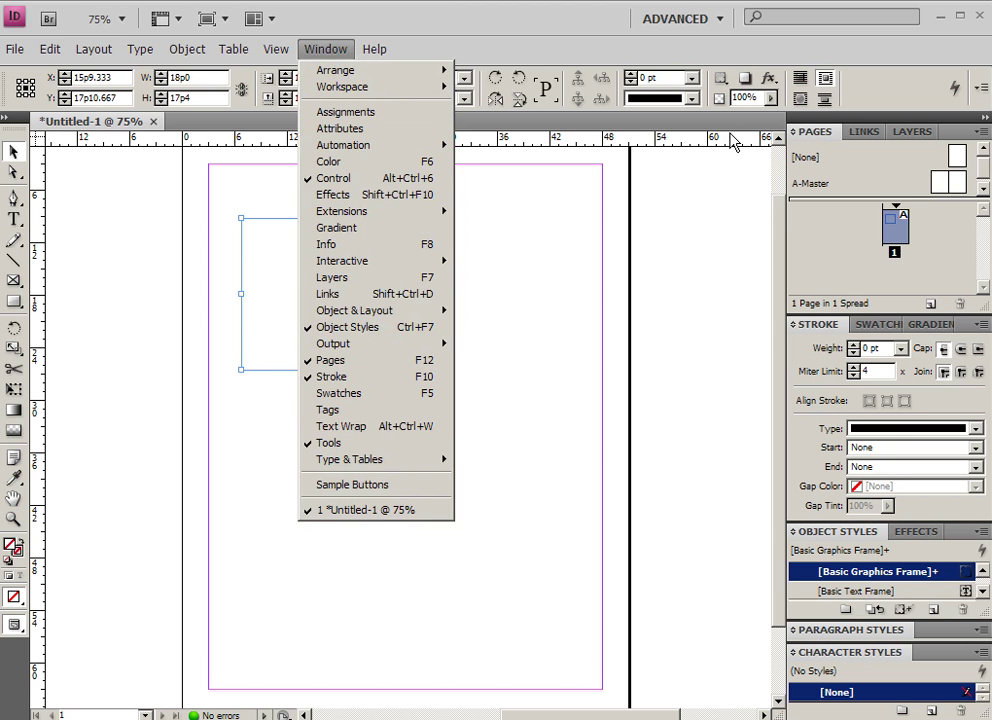
left_click(341, 427)
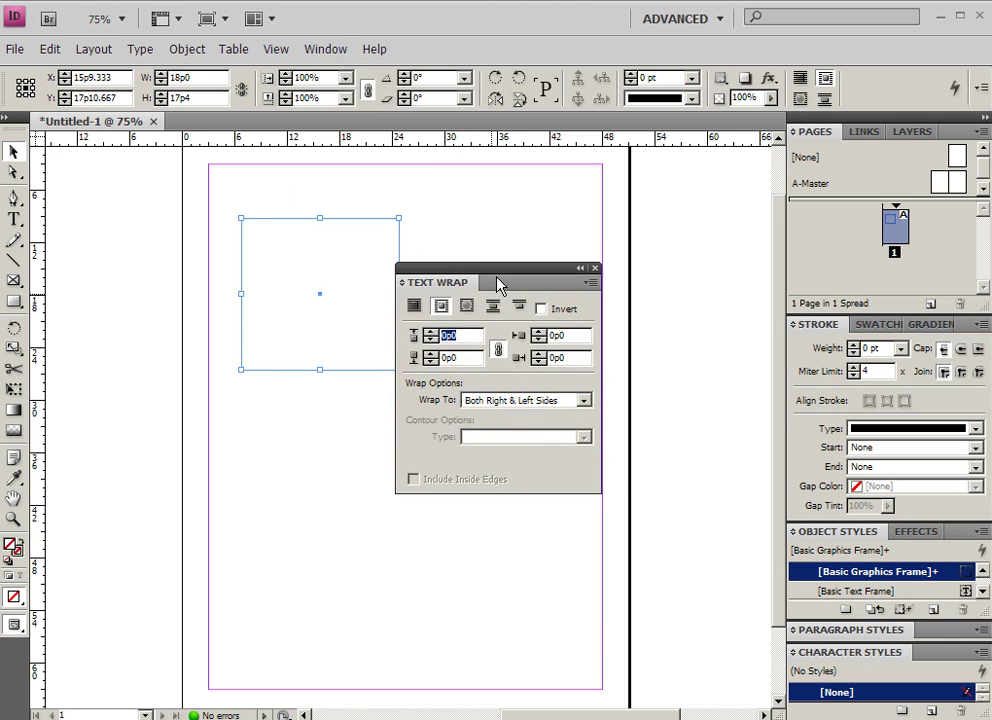
left_click(592, 268)
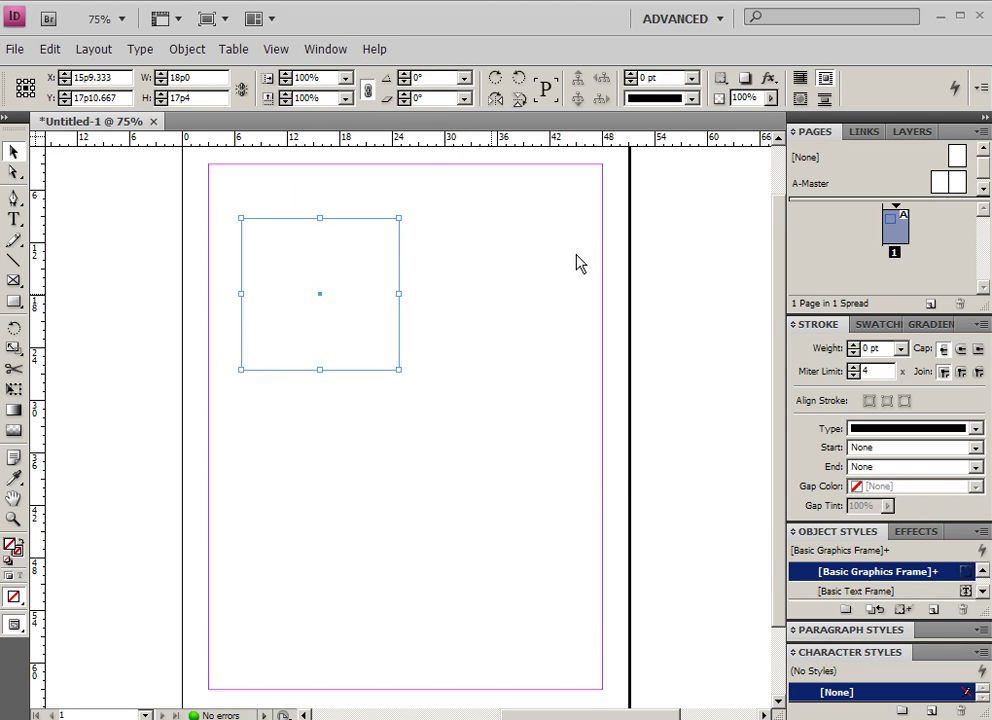
left_click(800, 78)
left_click(800, 98)
left_click(800, 78)
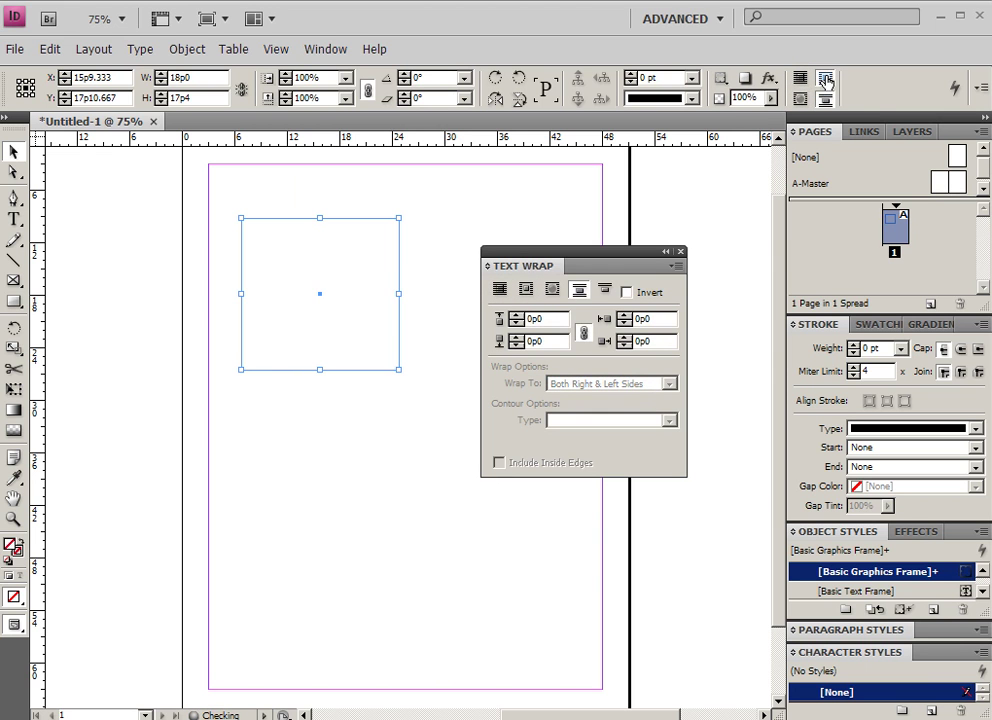
left_click(825, 78)
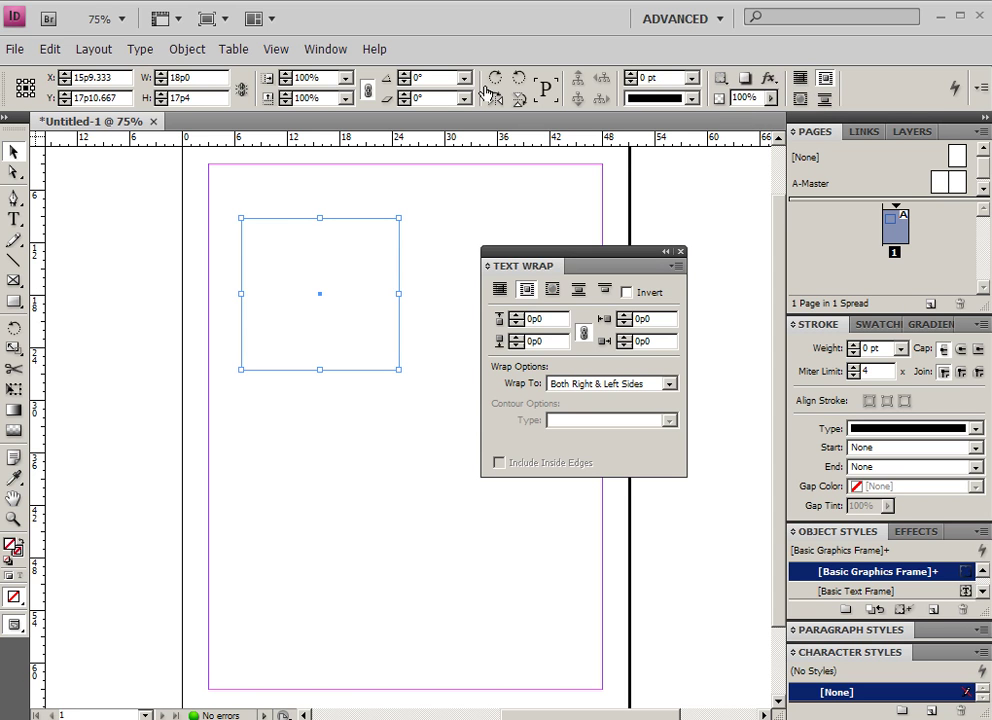
left_click(680, 252)
- Type 'sdfgsdfgsdfgsdfgsdfg' at the top of the rectangle frame
left_click(520, 178)
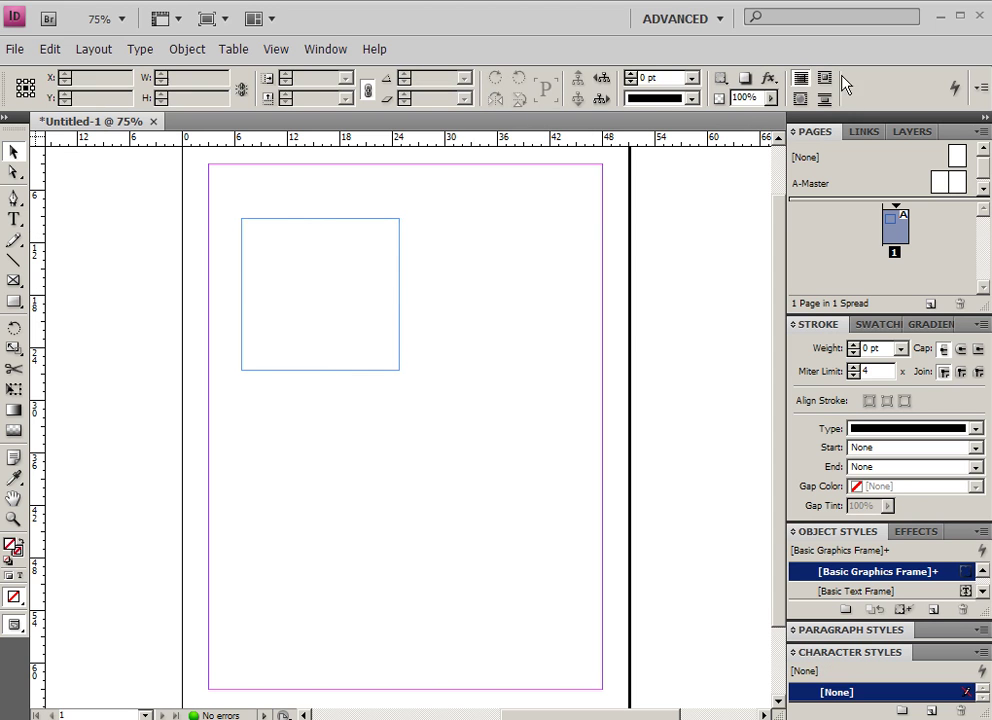
left_click(266, 222)
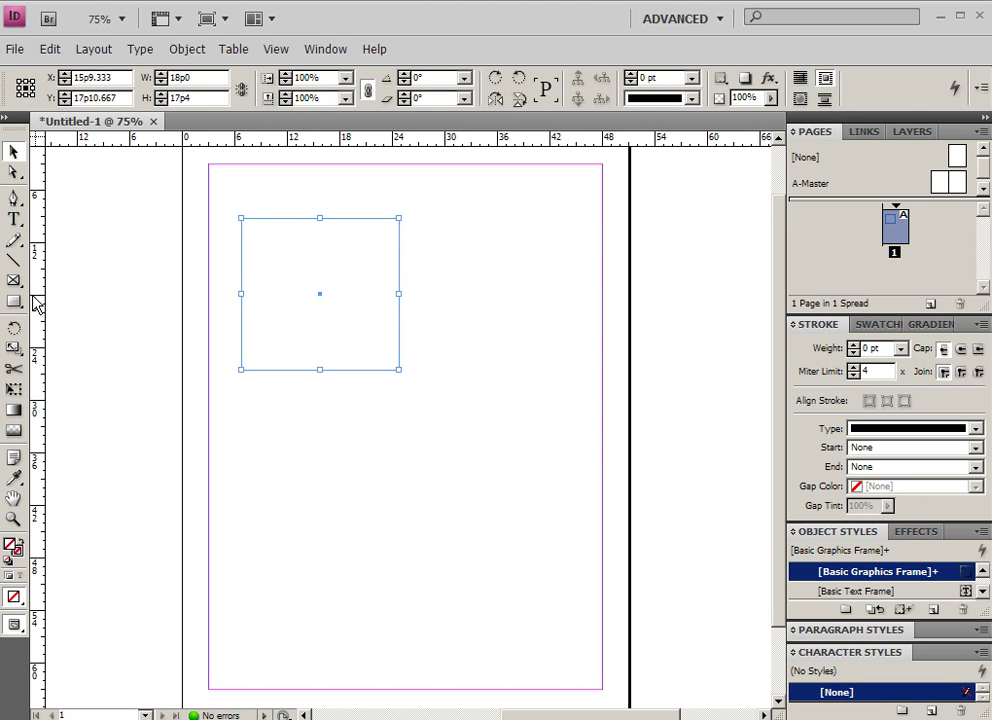
left_click(19, 222)
left_click(262, 232)
type("sdfgsdfgsdfgsdfgsdfg")
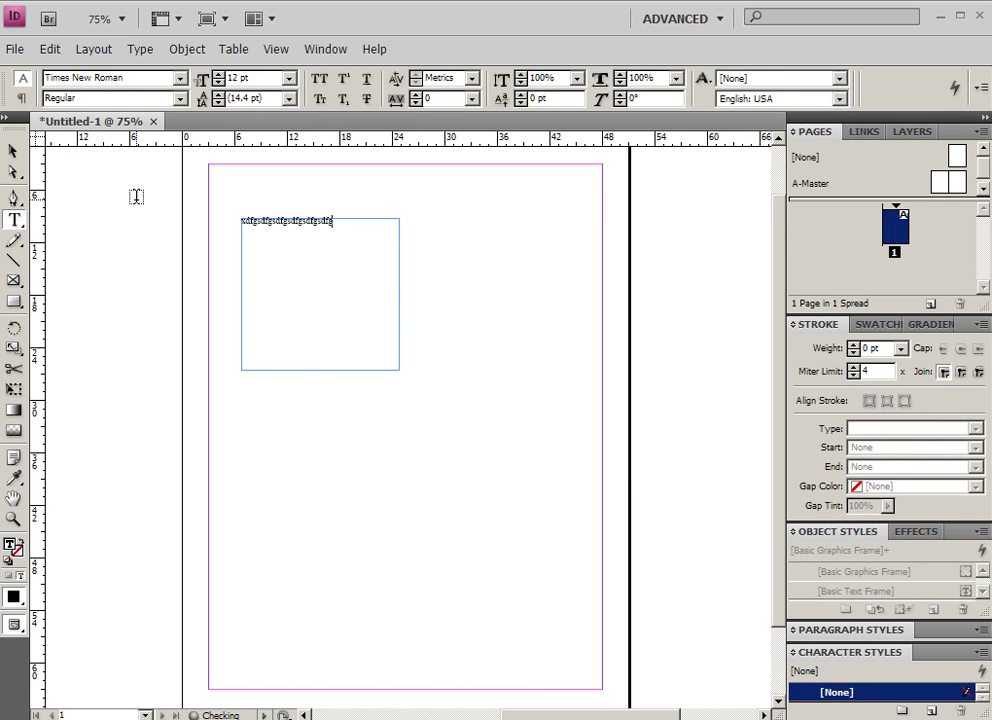
- Switch between Selection and Type tools and toggle Paragraph/Character control modes, ending on Character
left_click(15, 155)
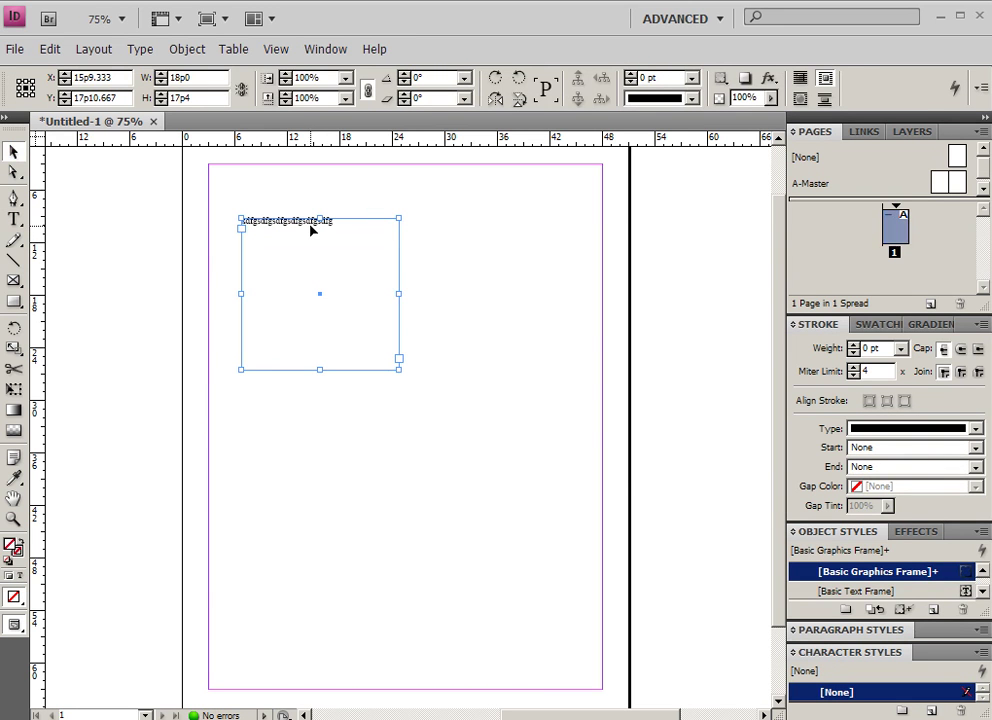
left_click(14, 219)
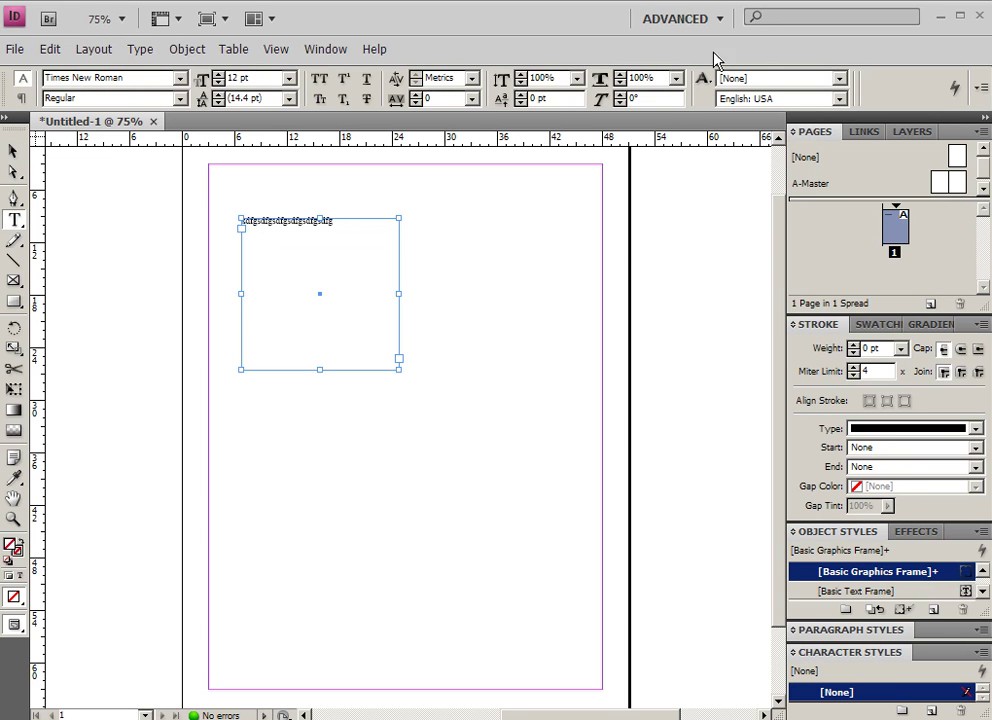
left_click(20, 98)
left_click(21, 82)
left_click(20, 97)
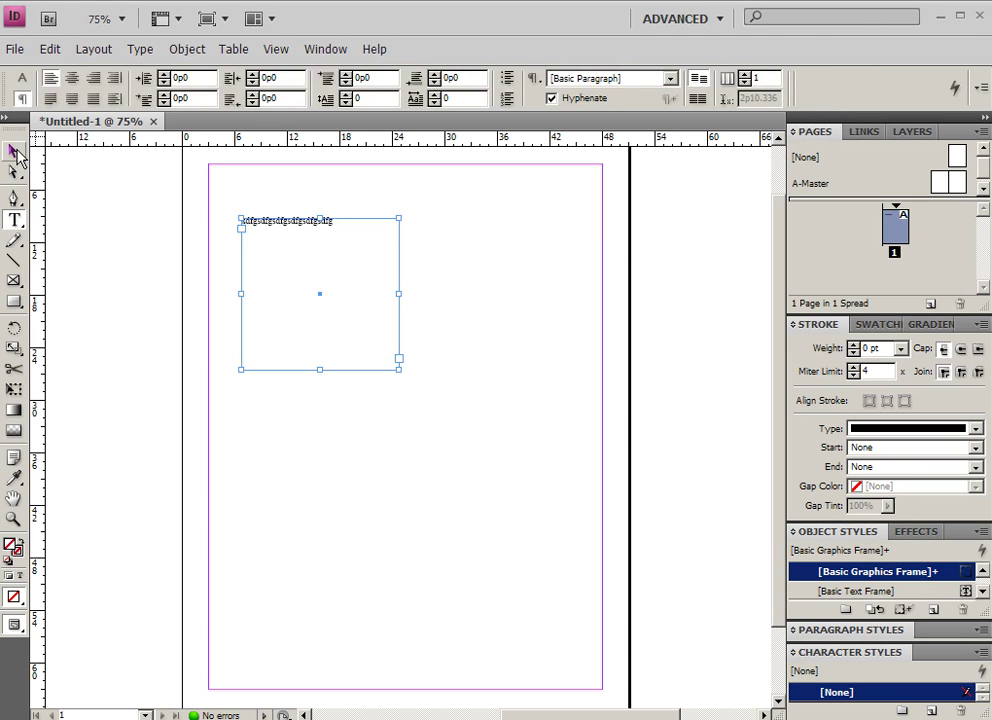
left_click(14, 152)
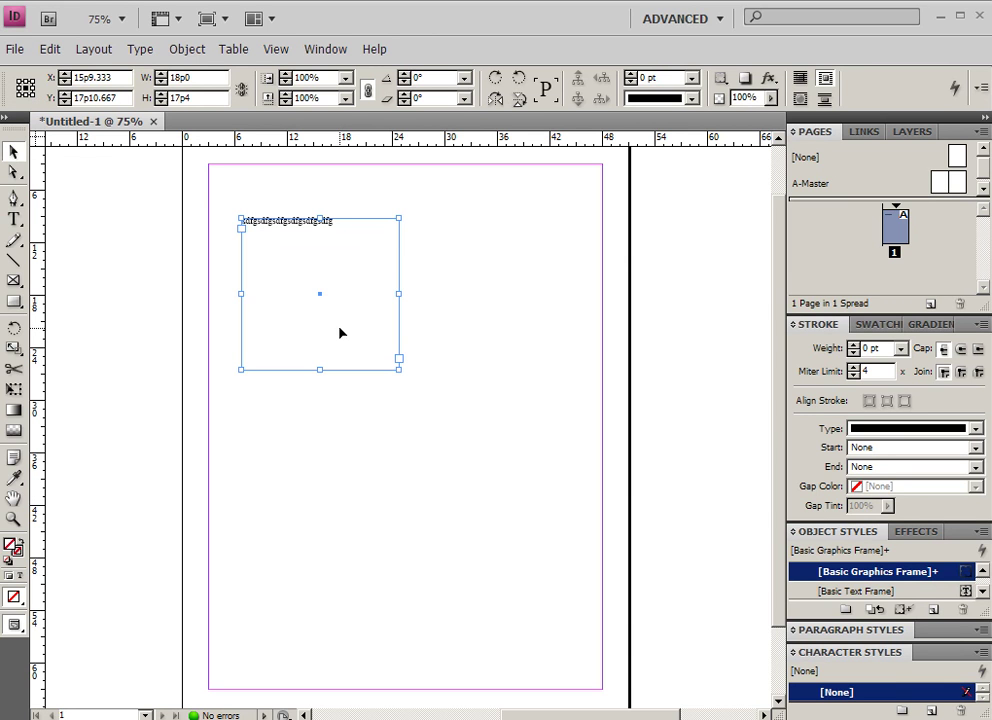
left_click(15, 221)
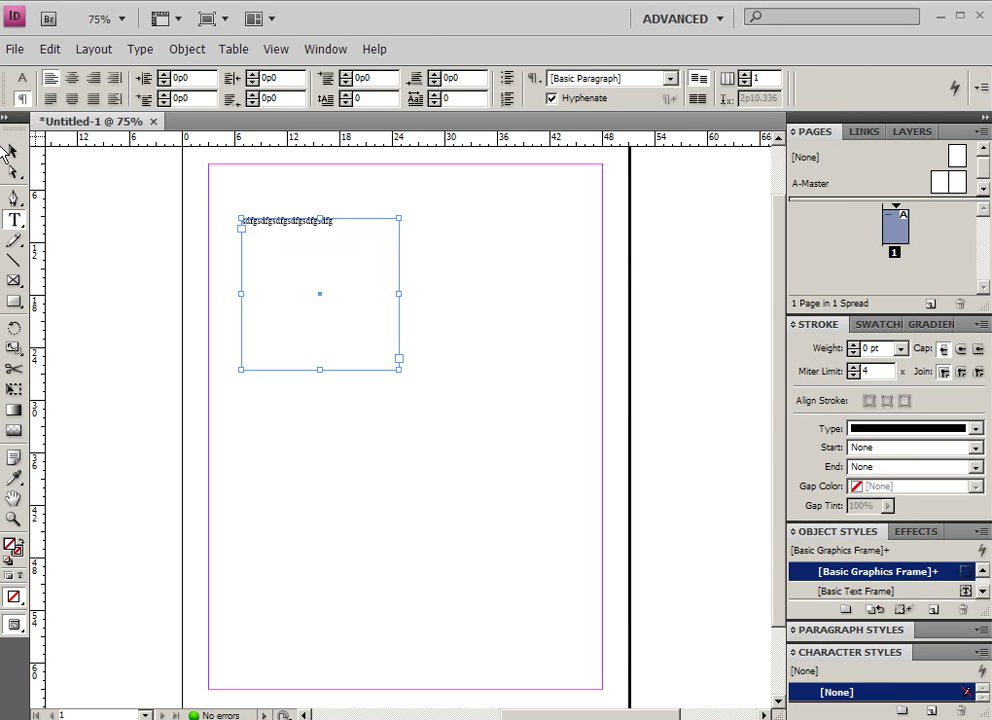
left_click(20, 82)
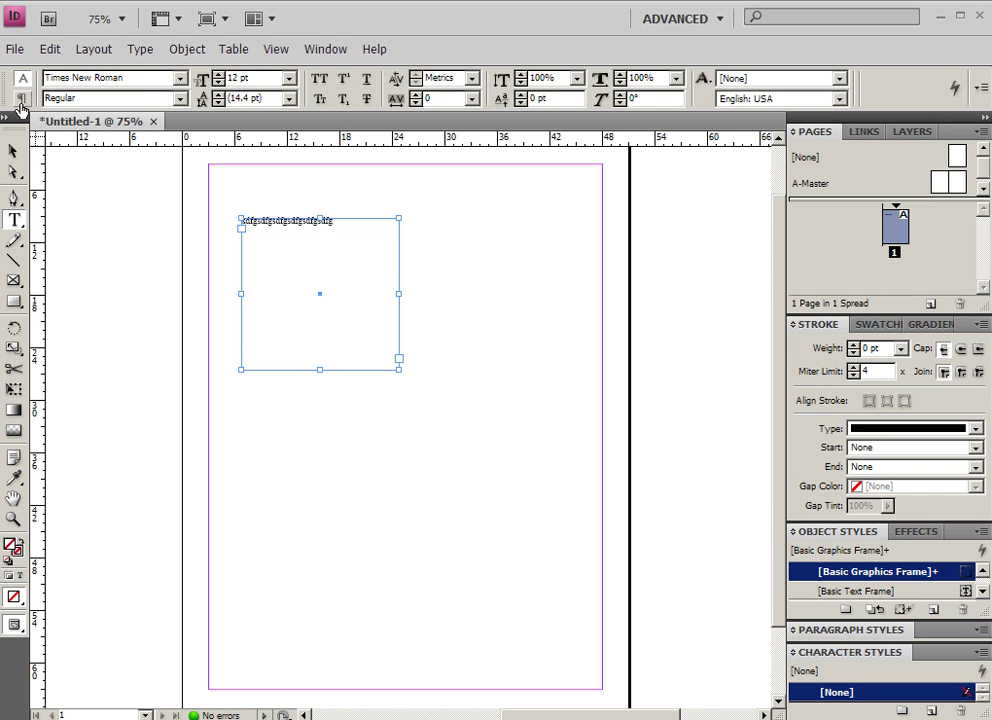
- Move the text frame up and shorten it to 18p0 × 7p0
left_click(13, 155)
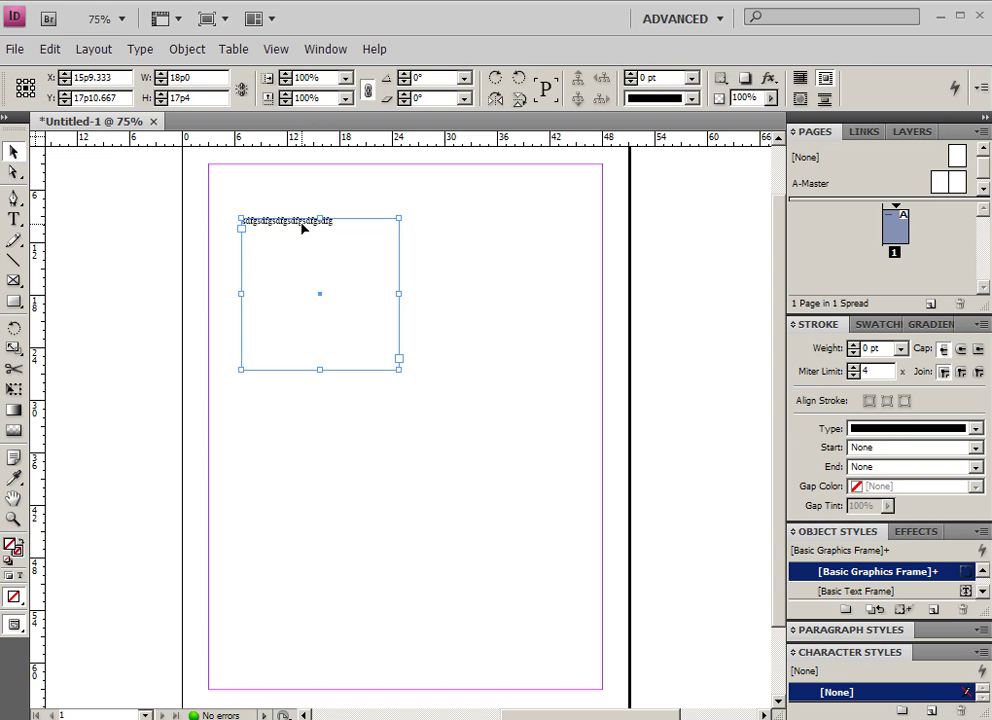
left_click_drag(301, 226, 326, 204)
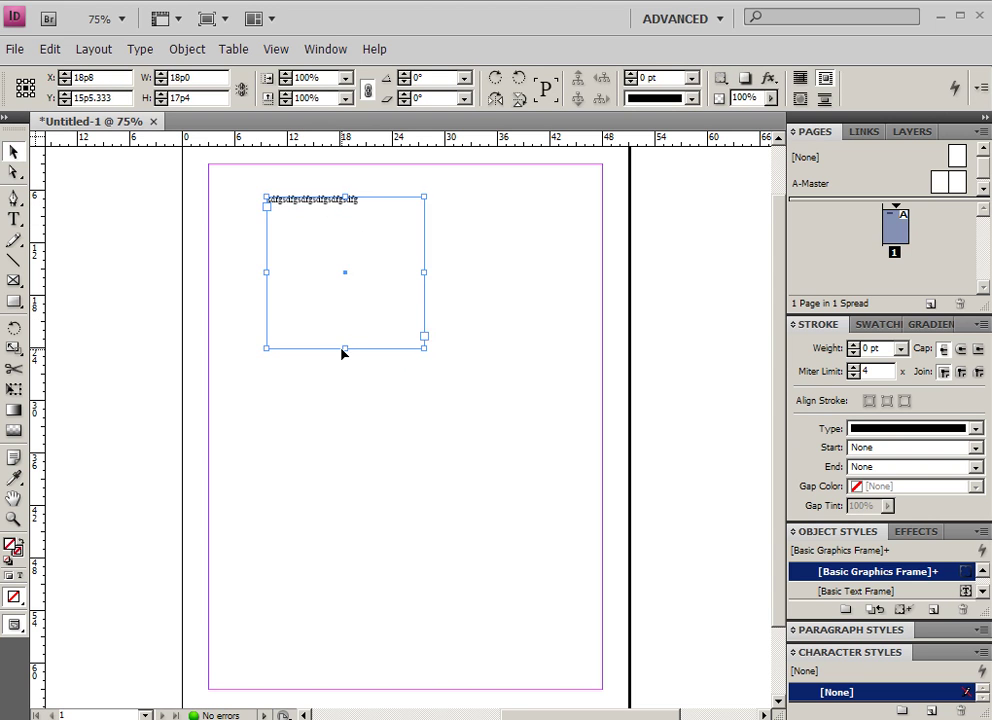
left_click_drag(345, 349, 344, 257)
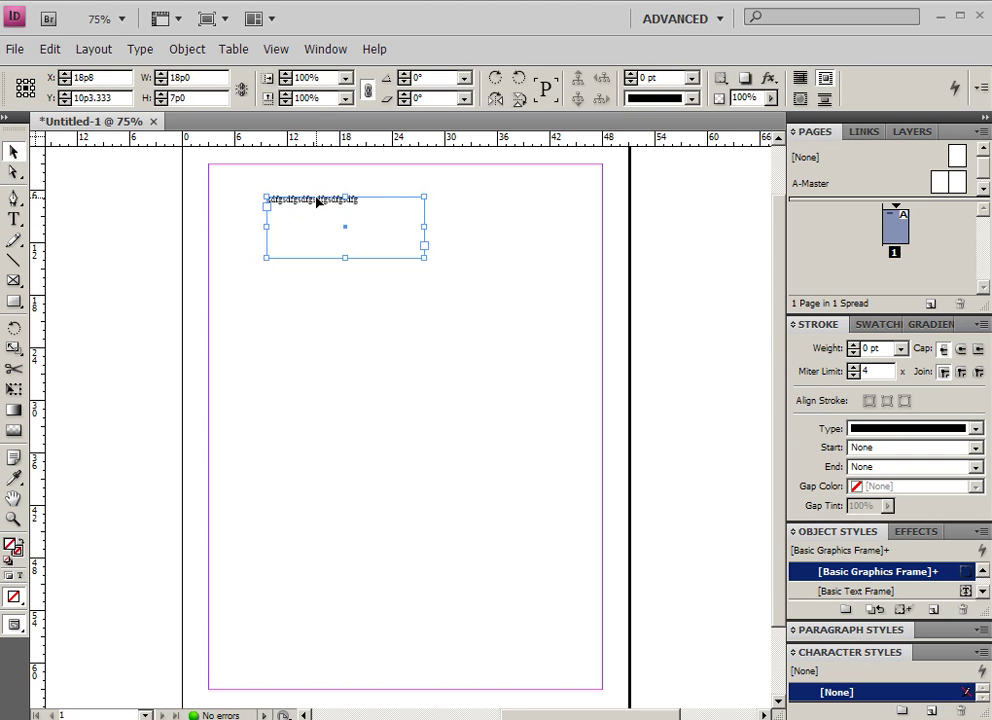
left_click_drag(315, 202, 297, 212)
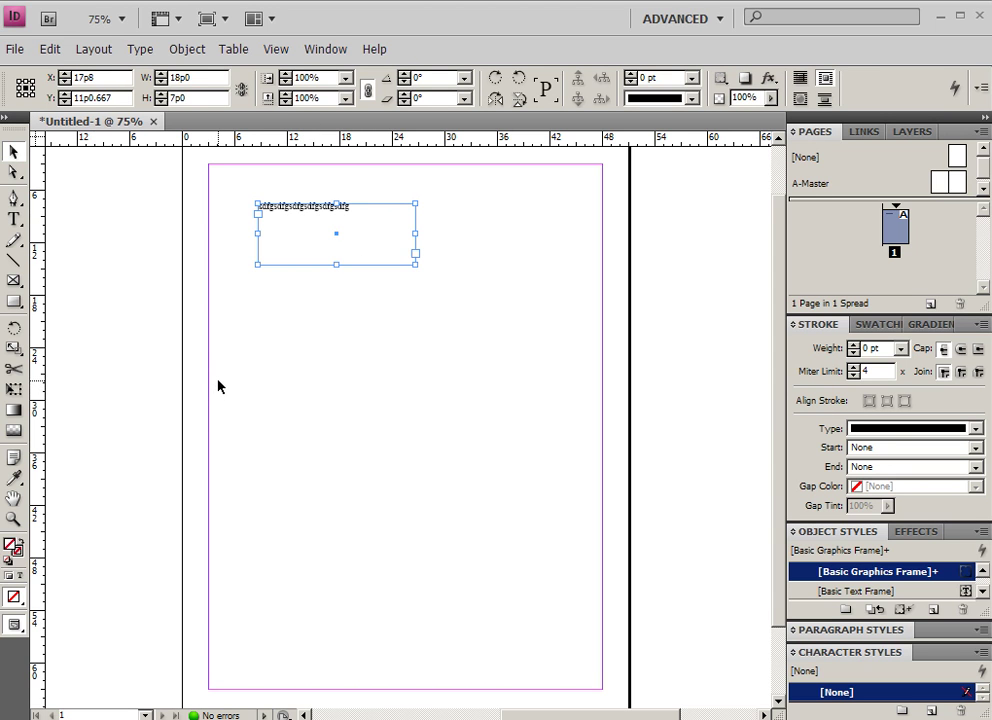
- Fill the frame with C=0 M=0 Y=100 K=0 yellow and colour its text C=100 M=0 Y=0 K=0 cyan
left_click(878, 333)
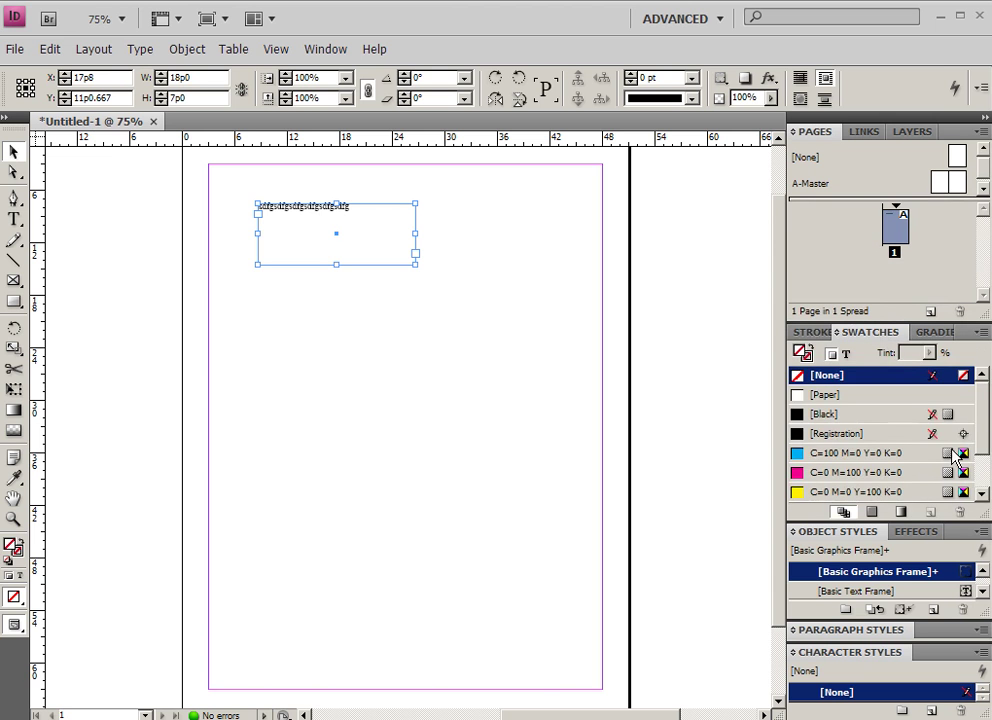
scroll(987, 455, "down", 2)
scroll(987, 455, "up", 3)
left_click(820, 491)
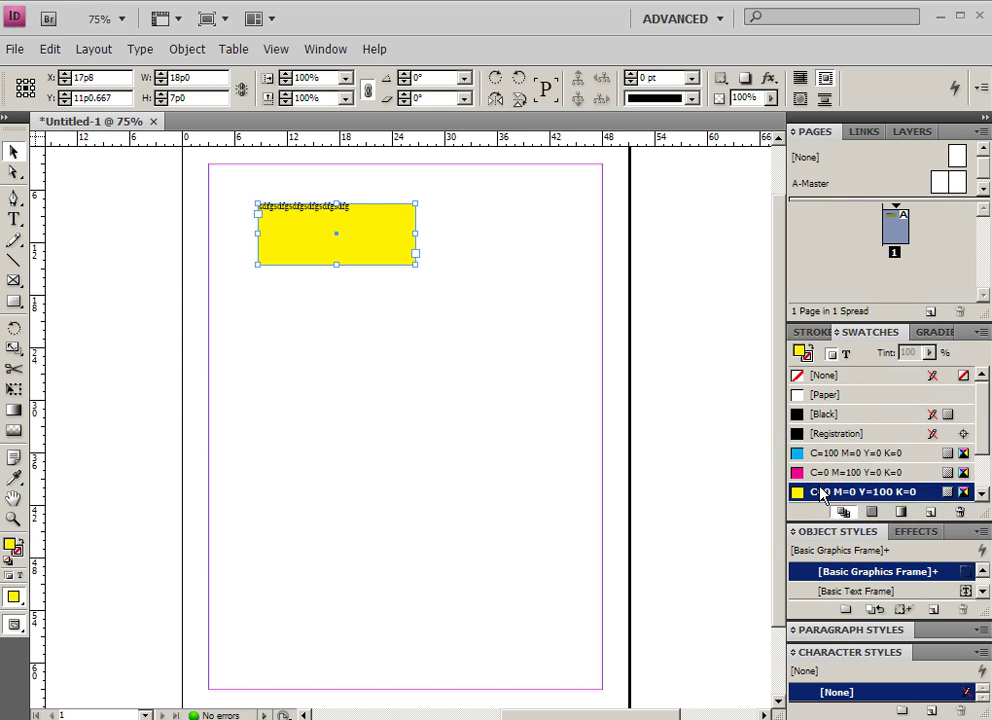
left_click(845, 356)
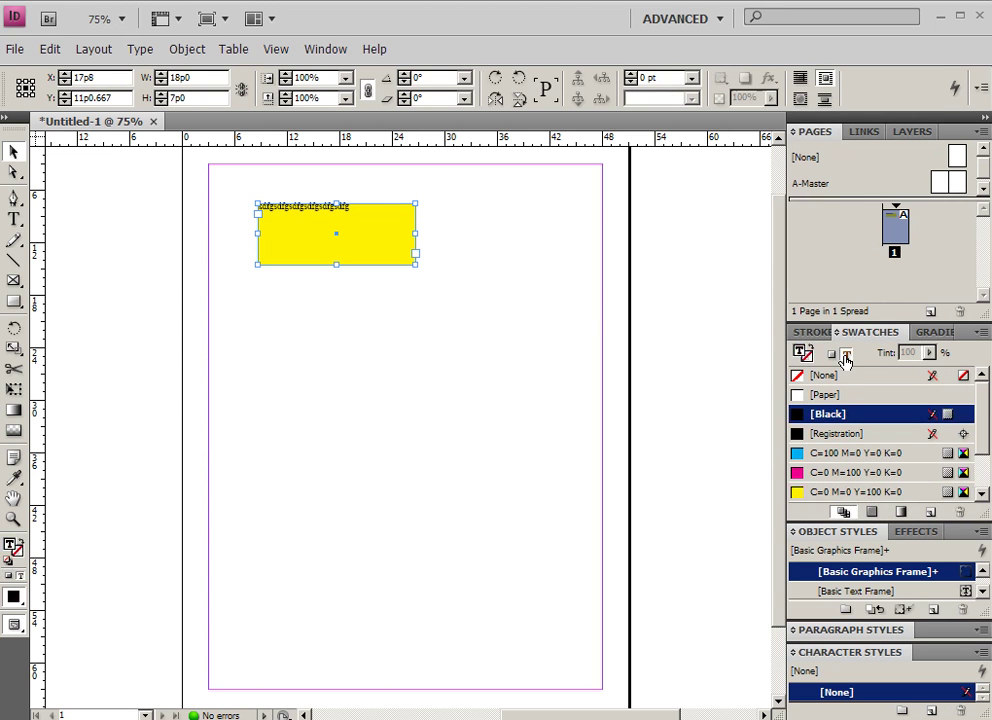
left_click(818, 456)
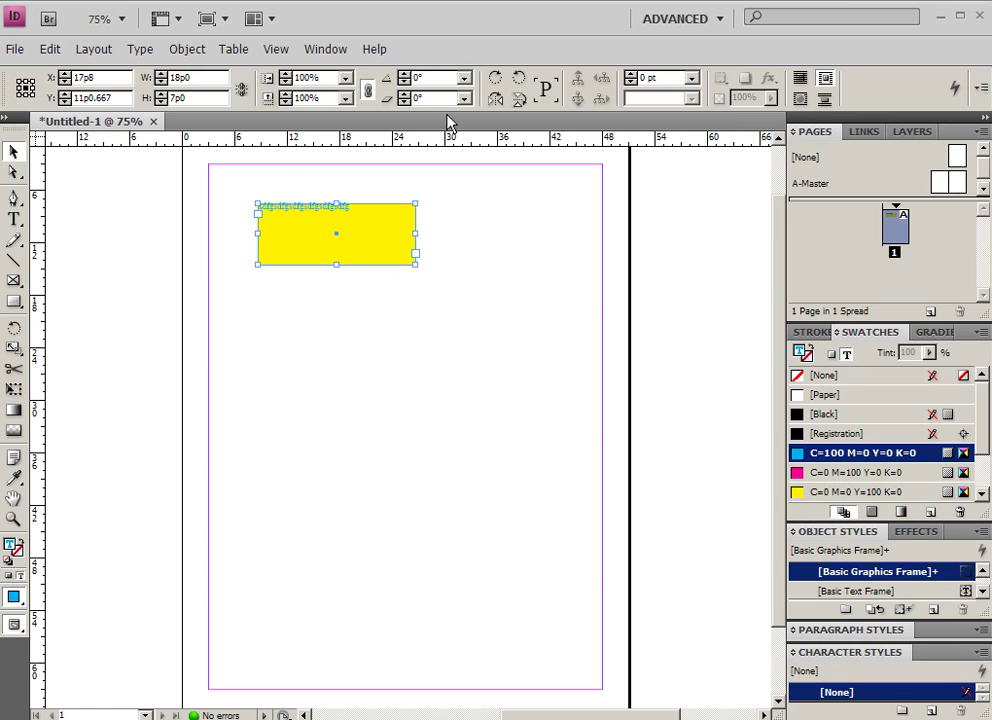
- Step the cyan placeholder text's font size up to 19 pt, giving 22.8 pt leading
left_click(14, 219)
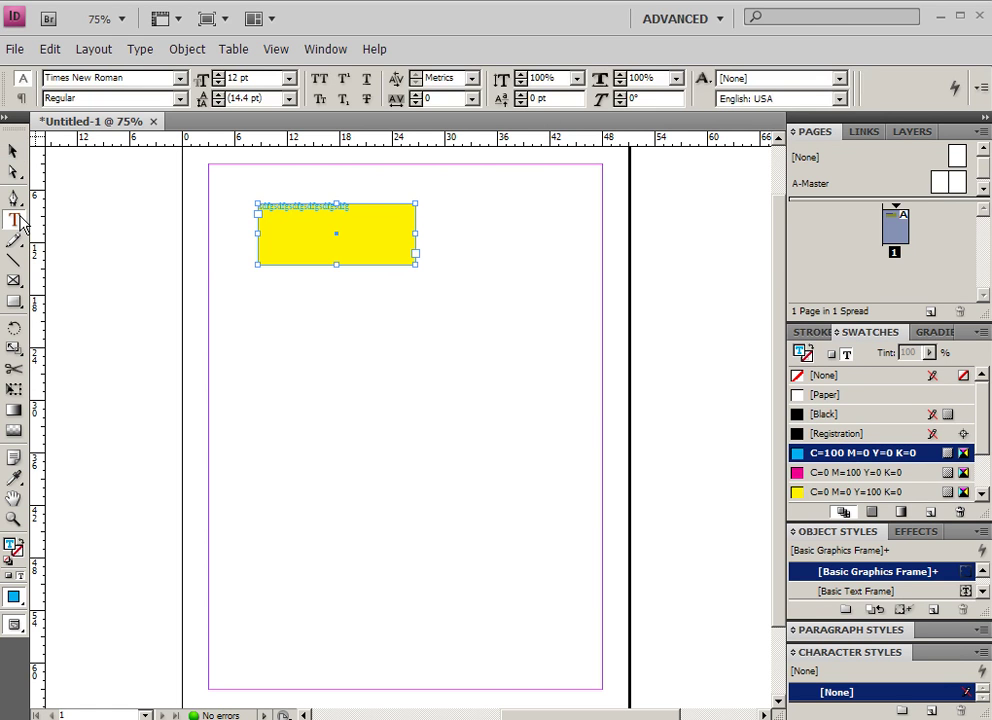
left_click(218, 74)
left_click(218, 74)
left_click(218, 74)
left_click(218, 76)
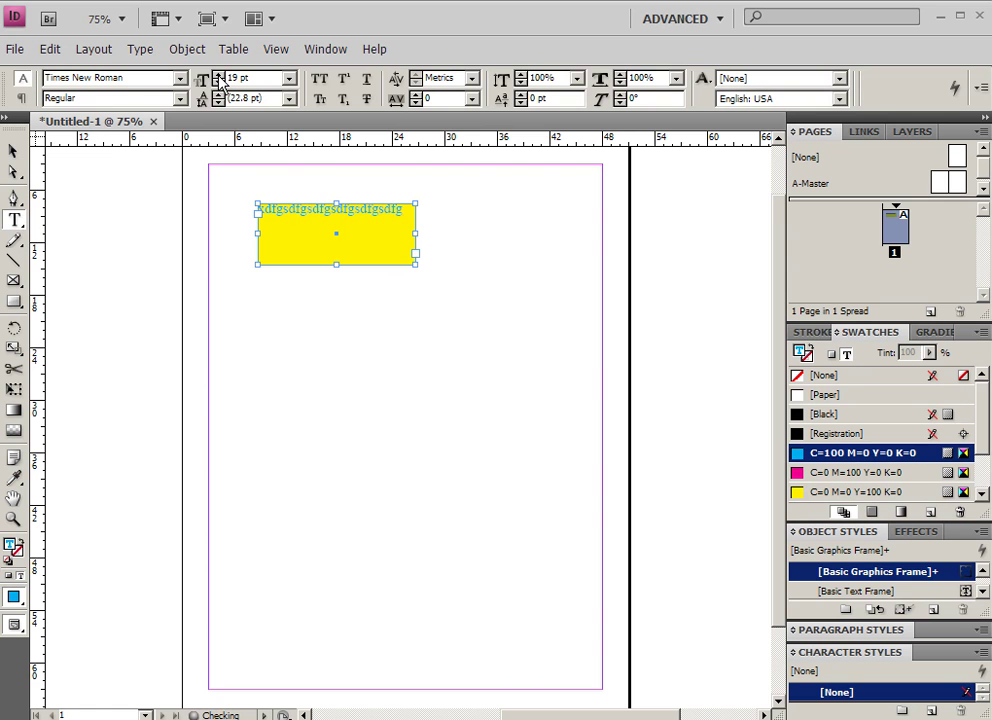
left_click(16, 220)
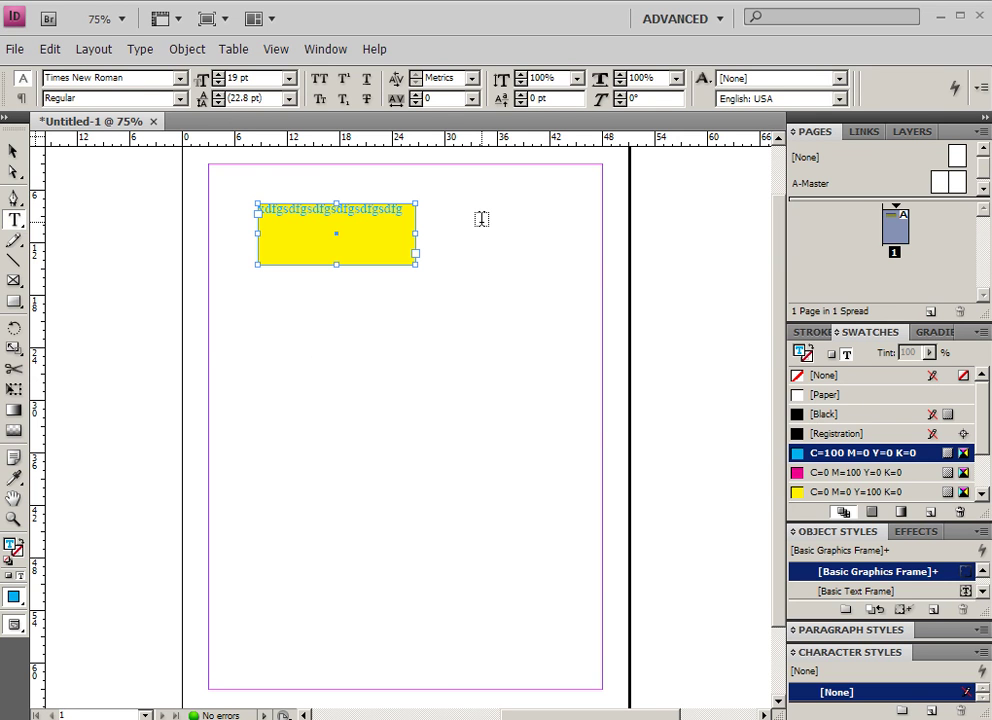
- Choose Reset Advanced from the workspace switcher to collapse the panels into named icons
left_click(719, 19)
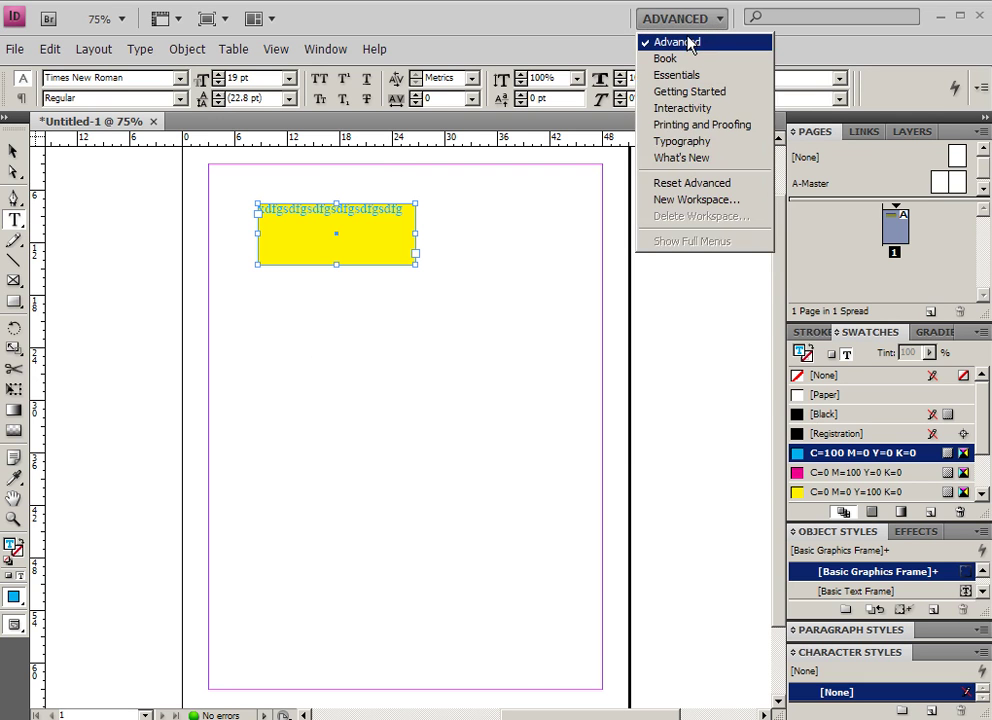
left_click(690, 18)
left_click(690, 26)
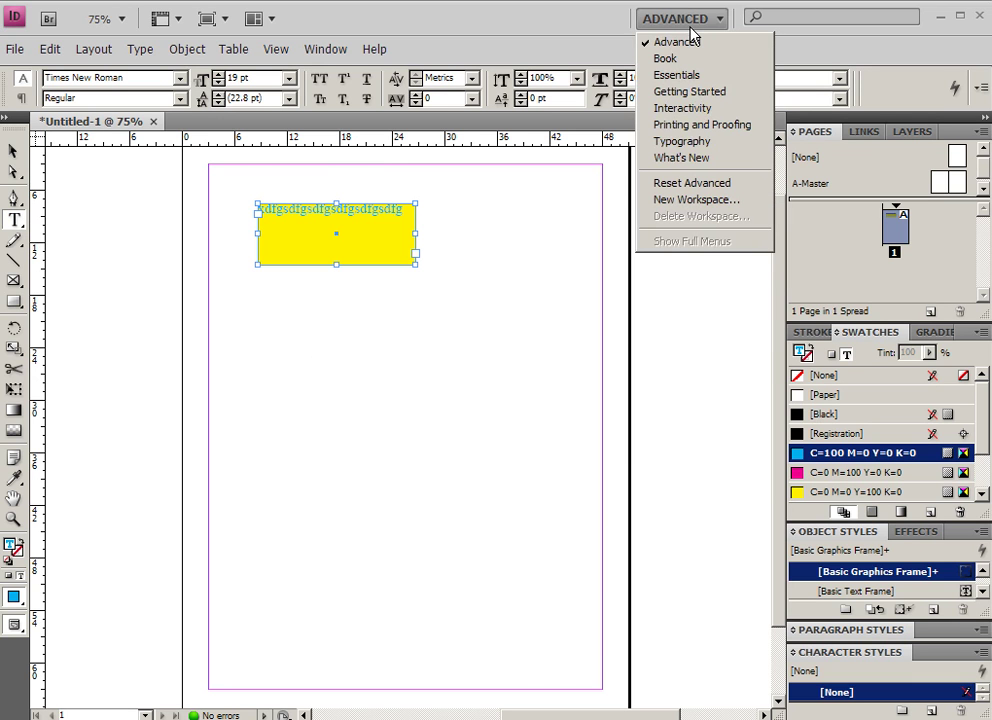
left_click(712, 184)
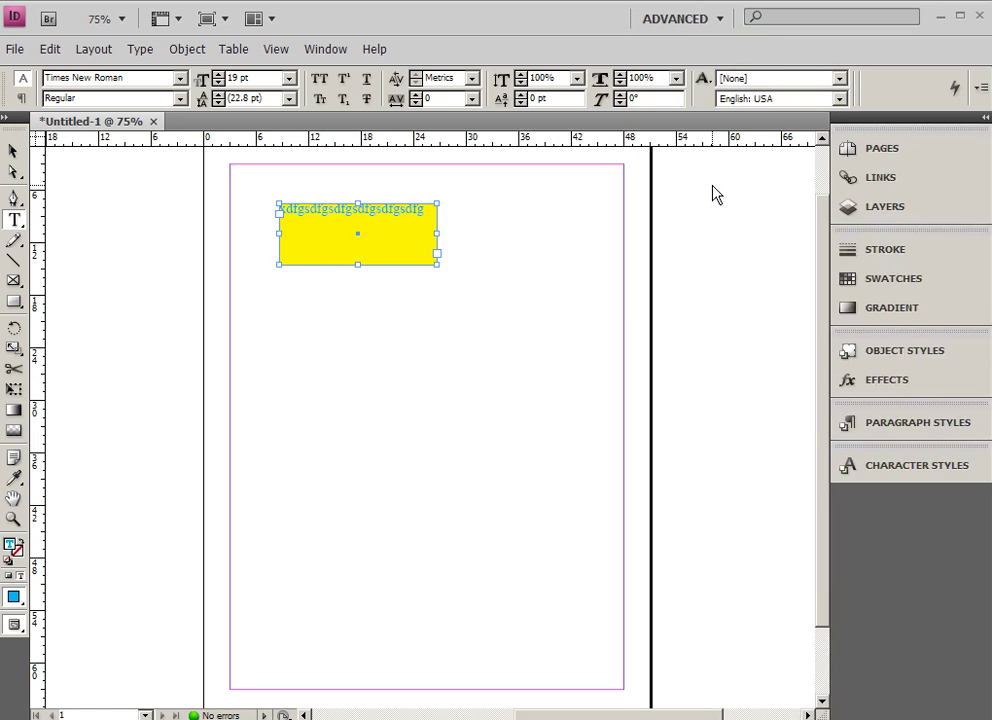